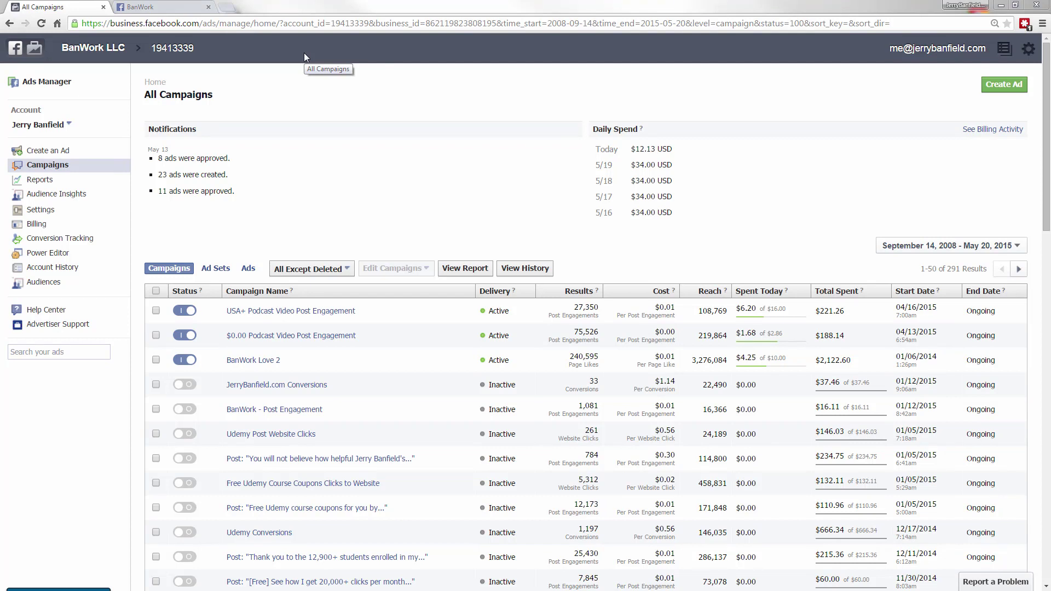
Open the USA+ Podcast Video Post Engagement campaign and sort its ad sets by Results, descending
click(325, 311)
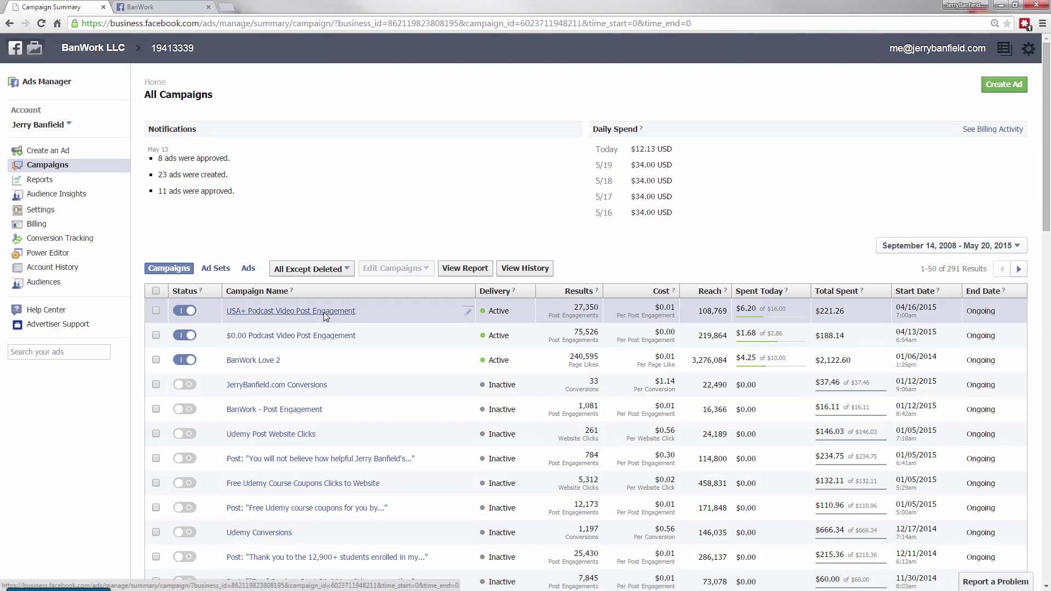
scroll(568, 255, down, 3)
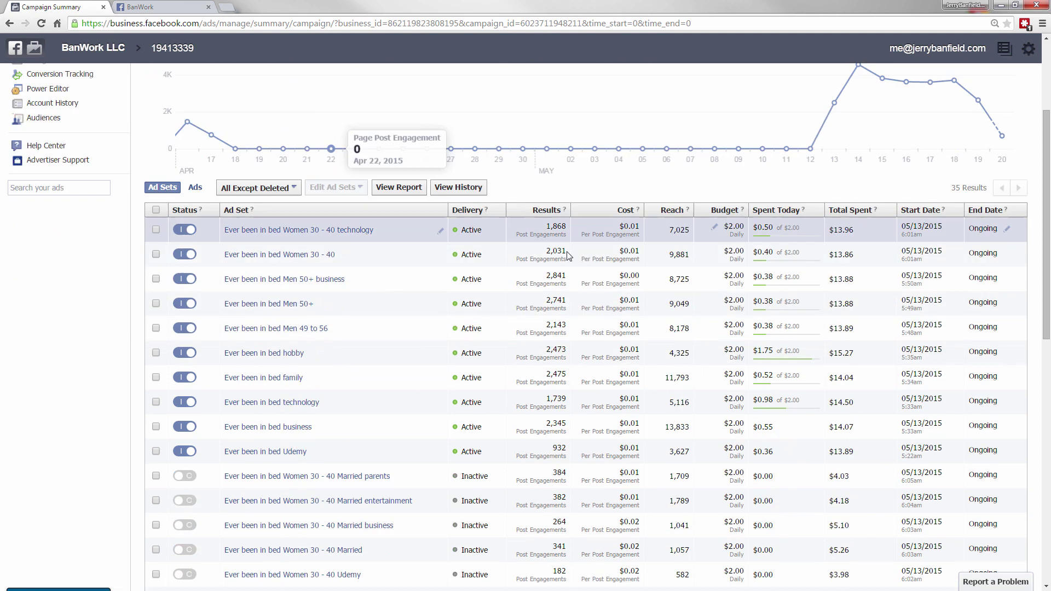
click(544, 210)
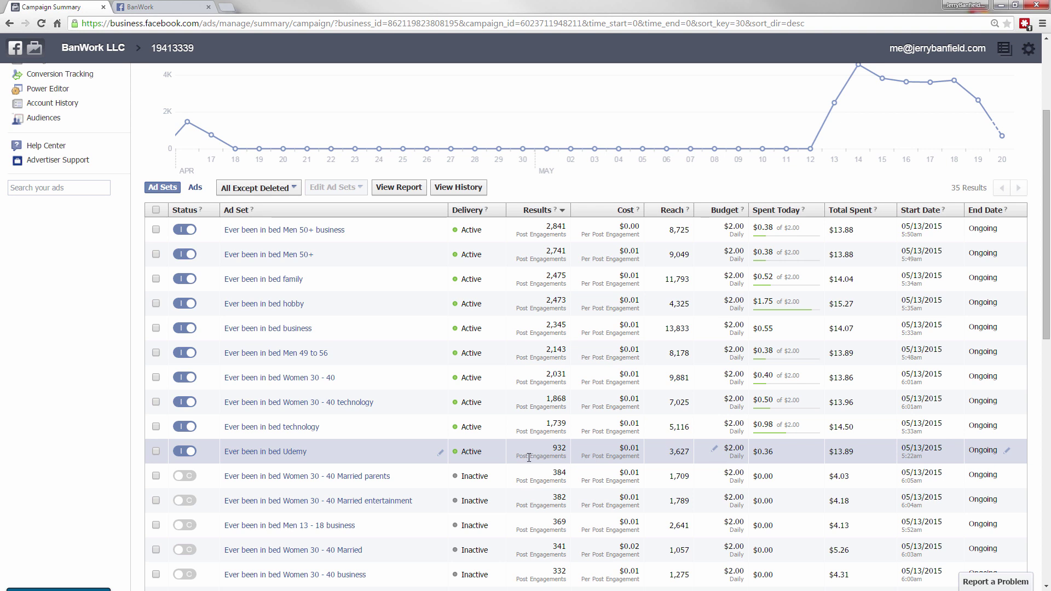
Browse the BanWork Videos grid, then return to the ten active ad sets ranked 2,841 down to 932
click(169, 6)
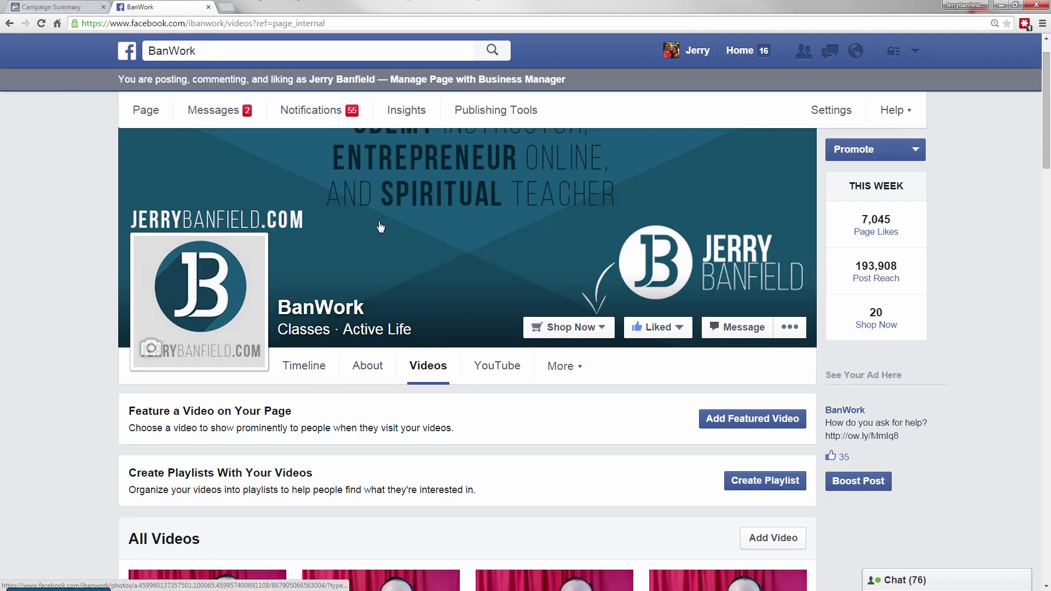
scroll(381, 227, down, 4)
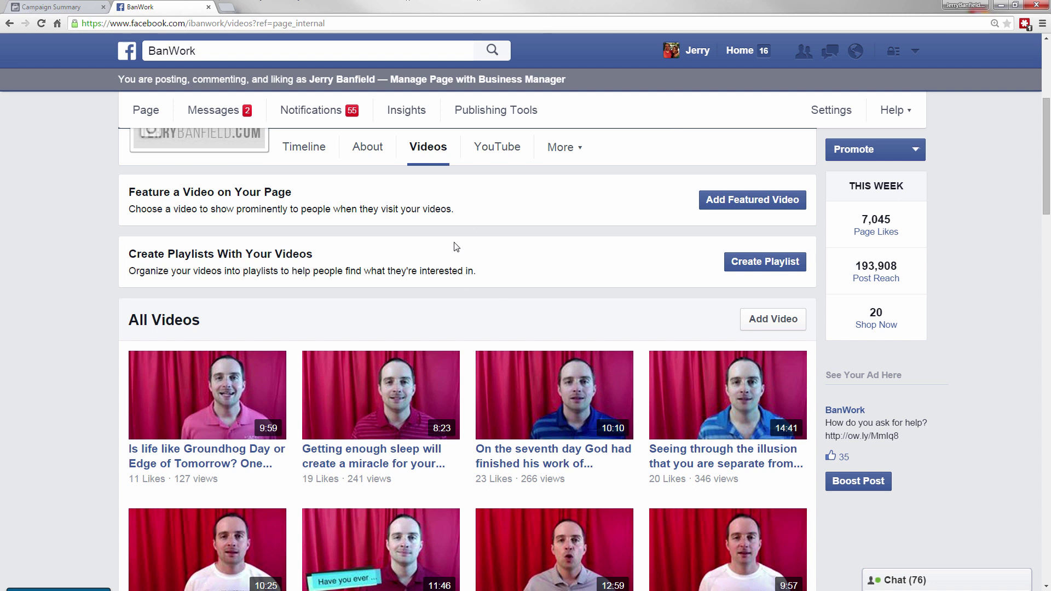
scroll(494, 225, down, 3)
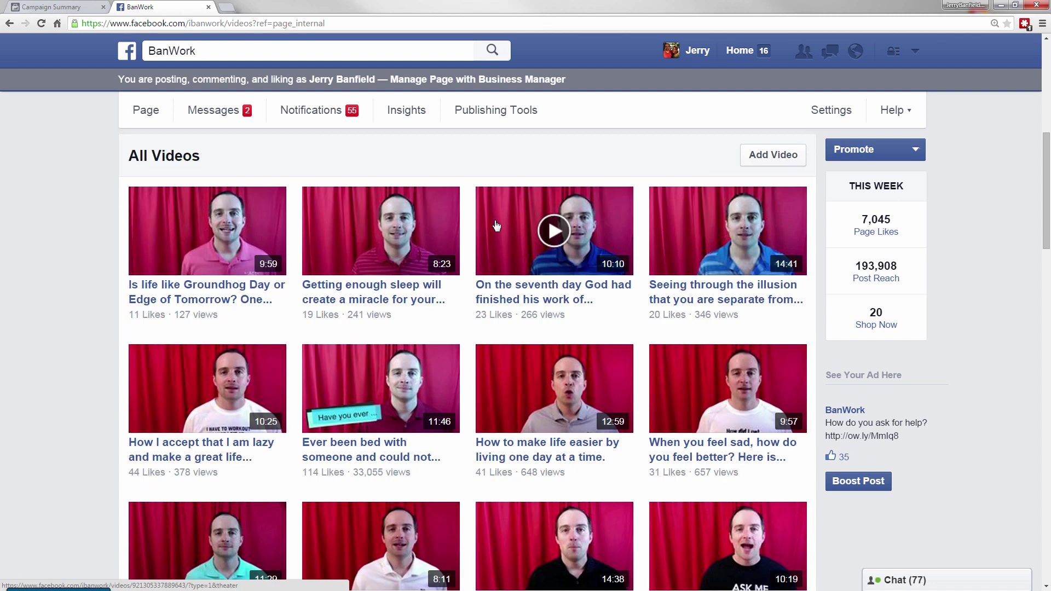
scroll(672, 316, down, 2)
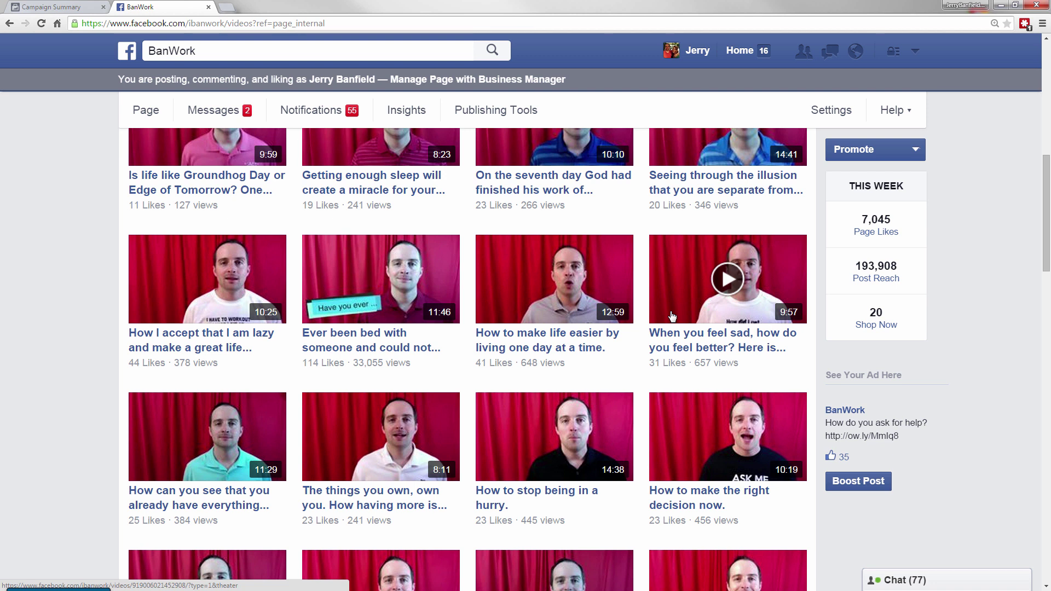
scroll(668, 316, down, 1)
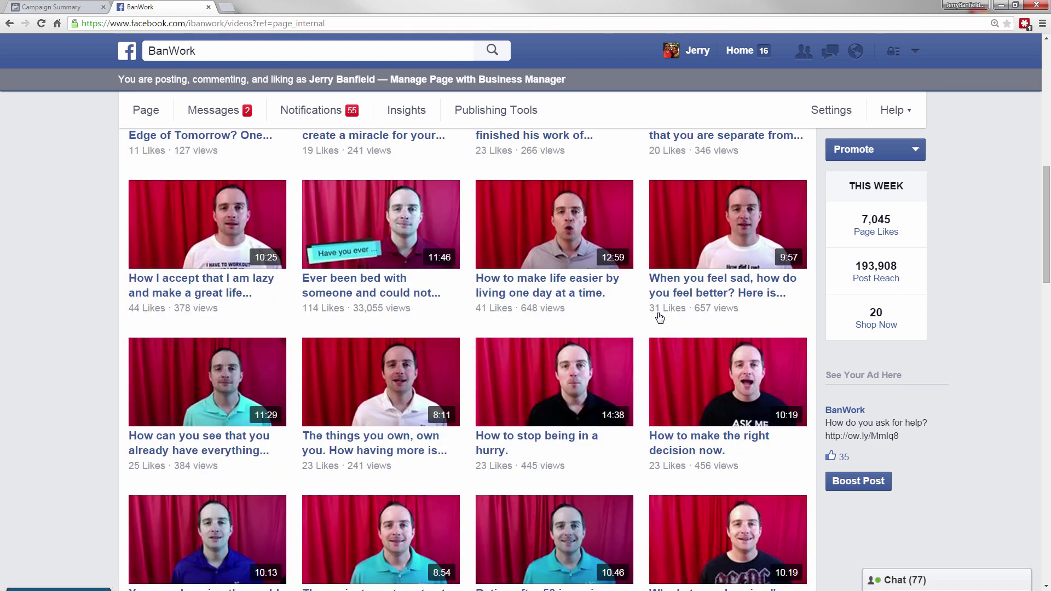
scroll(660, 316, down, 3)
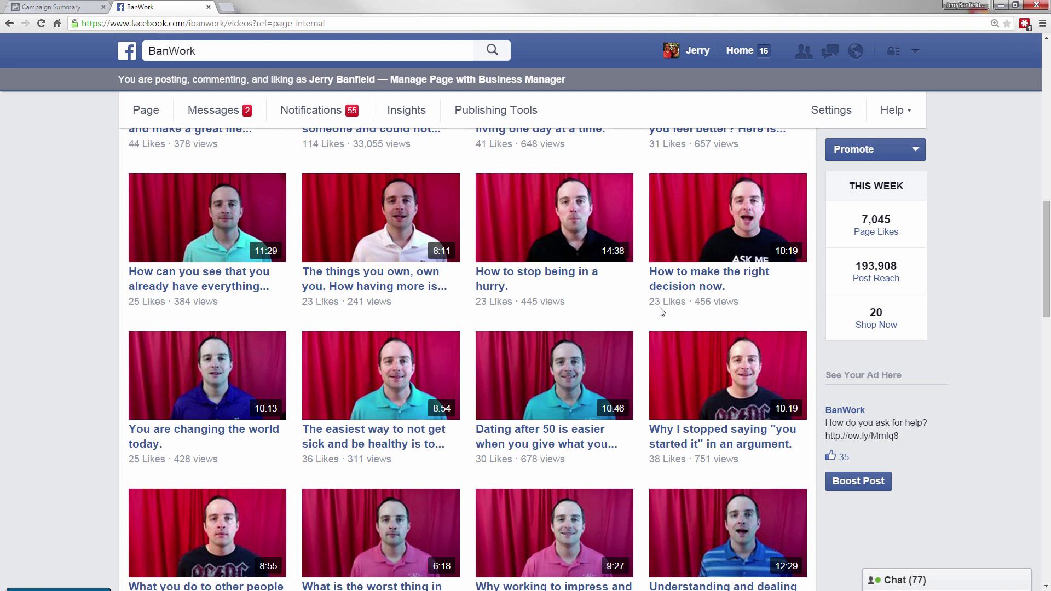
scroll(649, 317, down, 3)
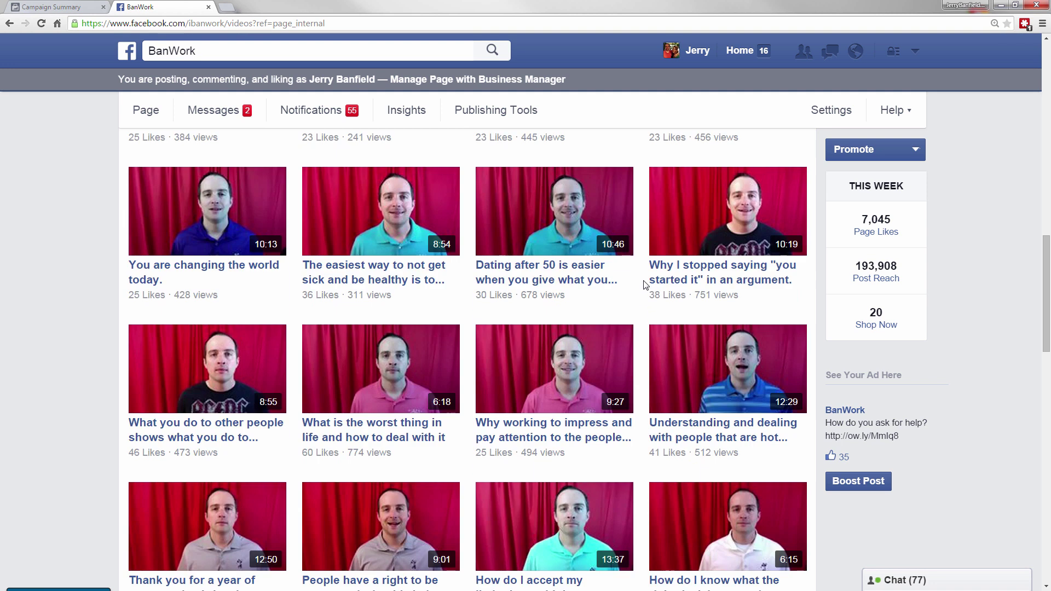
click(29, 5)
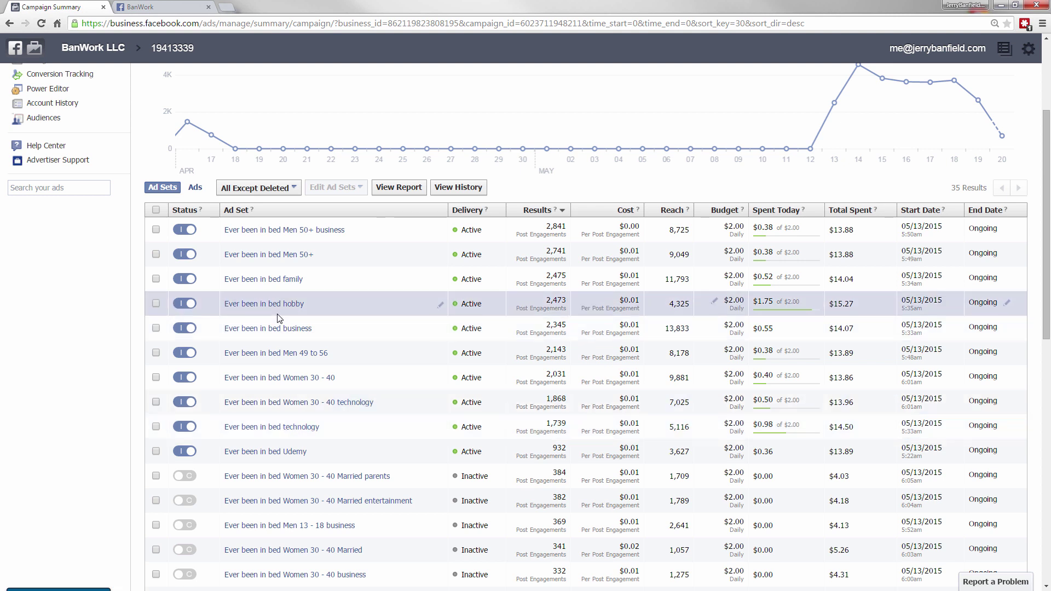
Scroll through the campaign's ad sets sorted by results
scroll(280, 315, down, 2)
scroll(299, 384, down, 1)
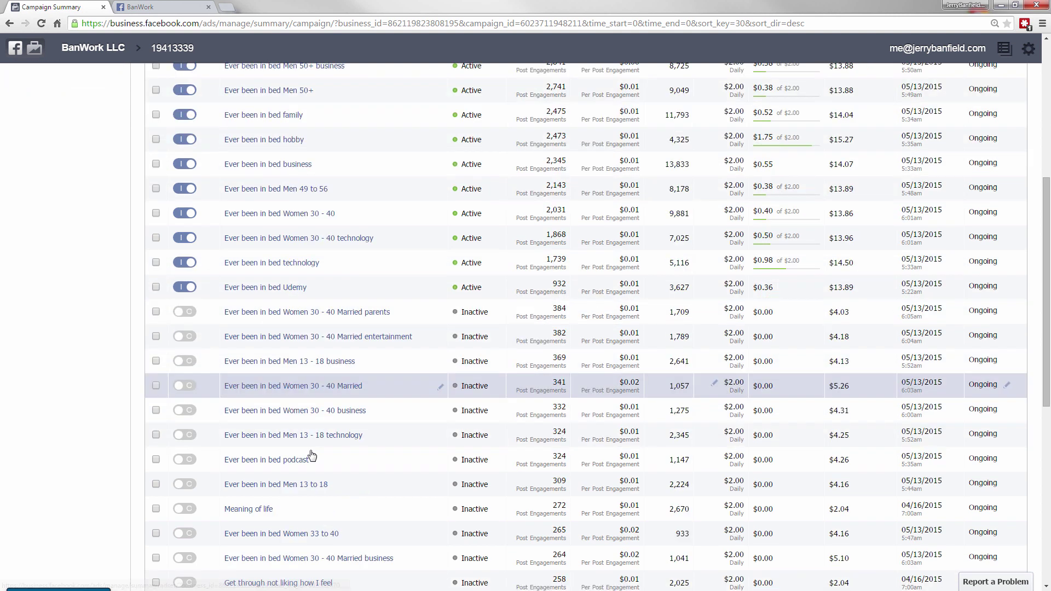
scroll(313, 435, up, 5)
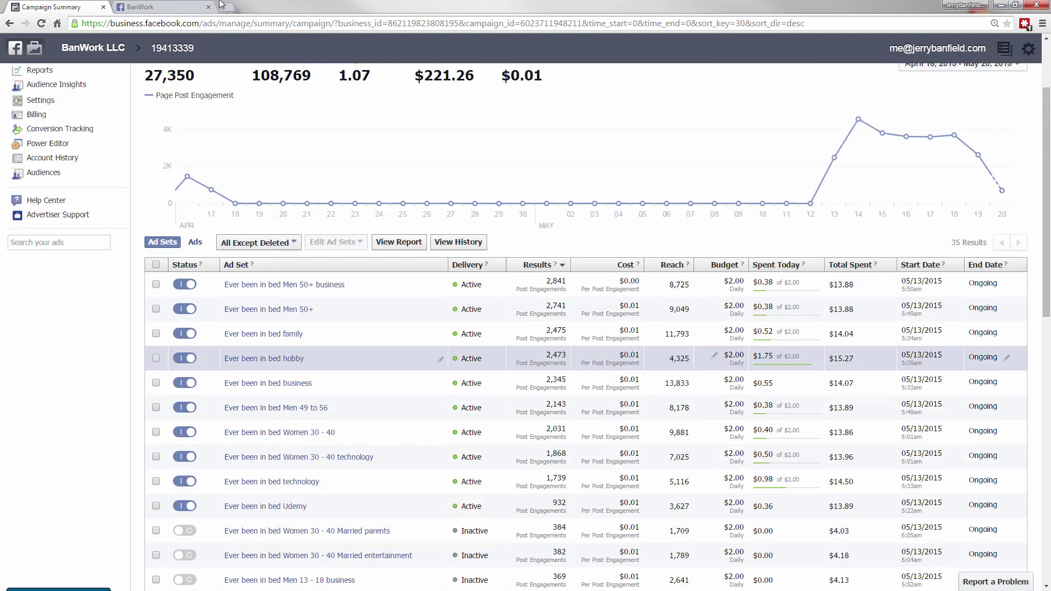
Browse the BanWork videos again, then open the Ever been in bed Men 50+ business ad set
click(140, 7)
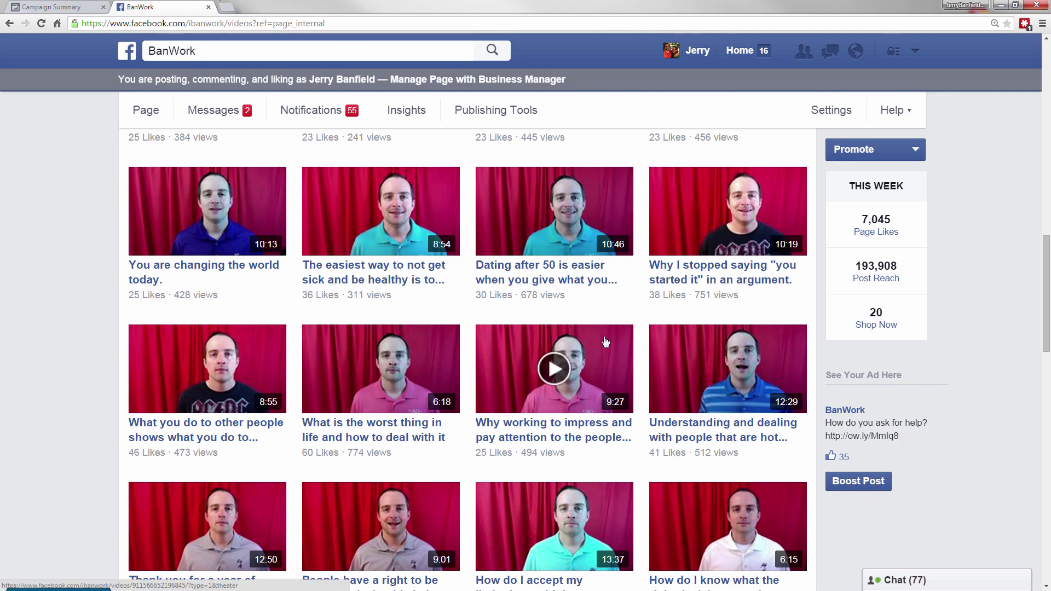
scroll(605, 342, down, 3)
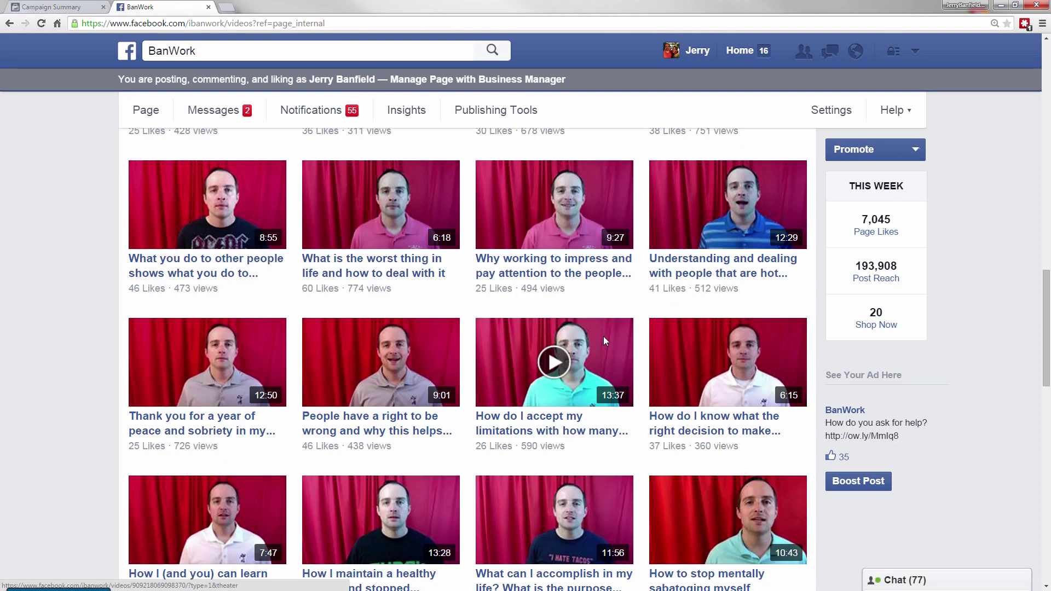
scroll(604, 337, down, 2)
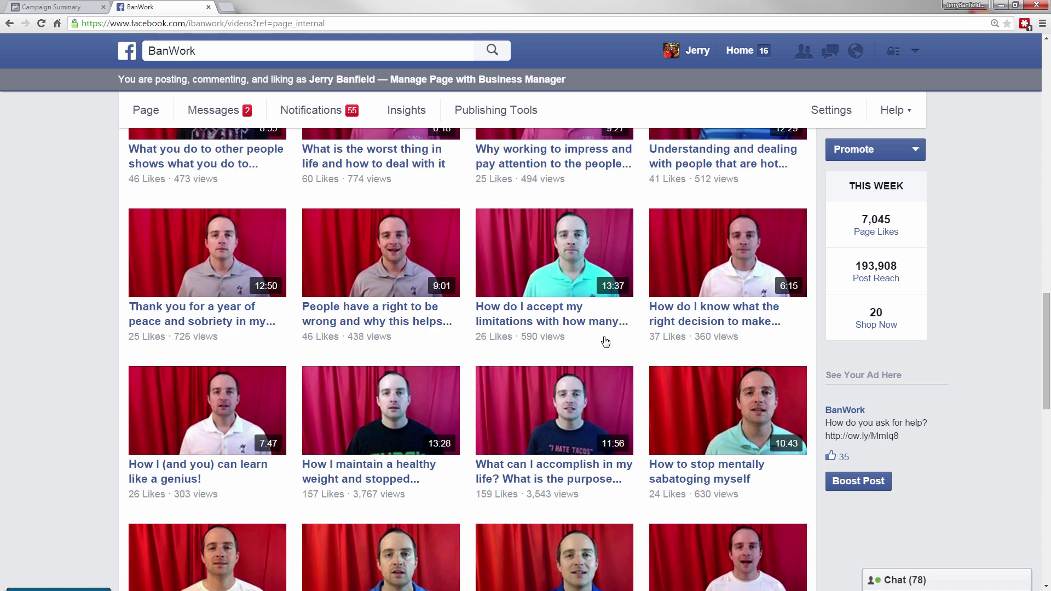
scroll(615, 349, down, 3)
click(30, 6)
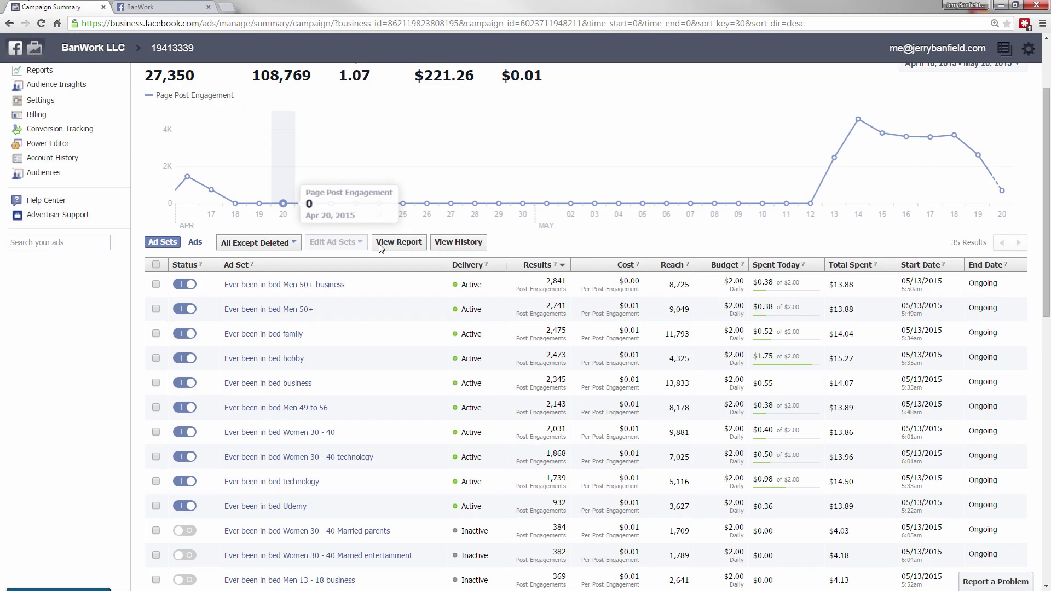
click(327, 285)
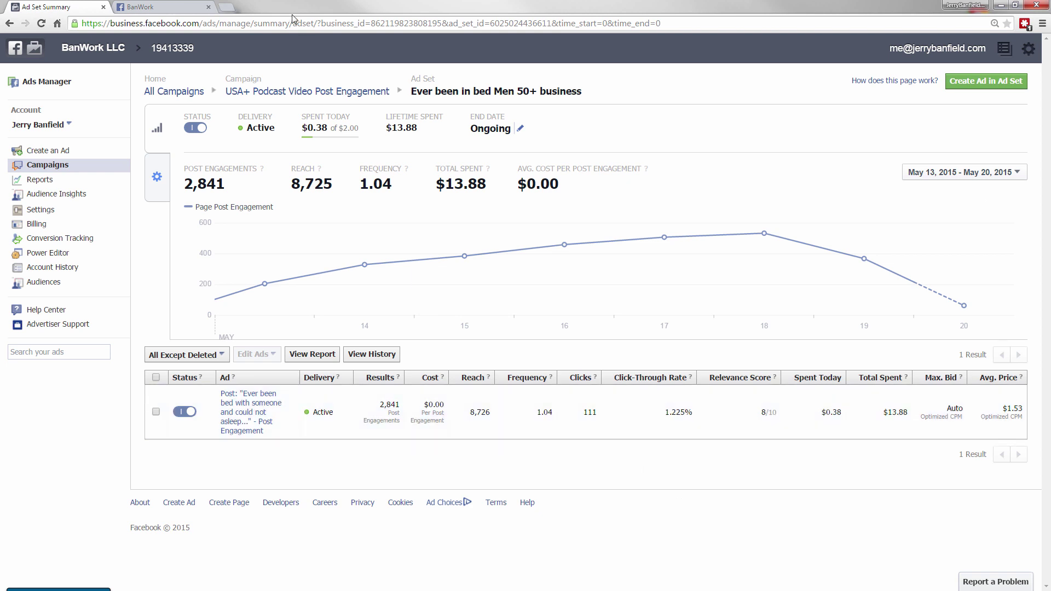
Glance at the BanWork videos, then go from the ad set back up to the whole campaign summary
click(163, 6)
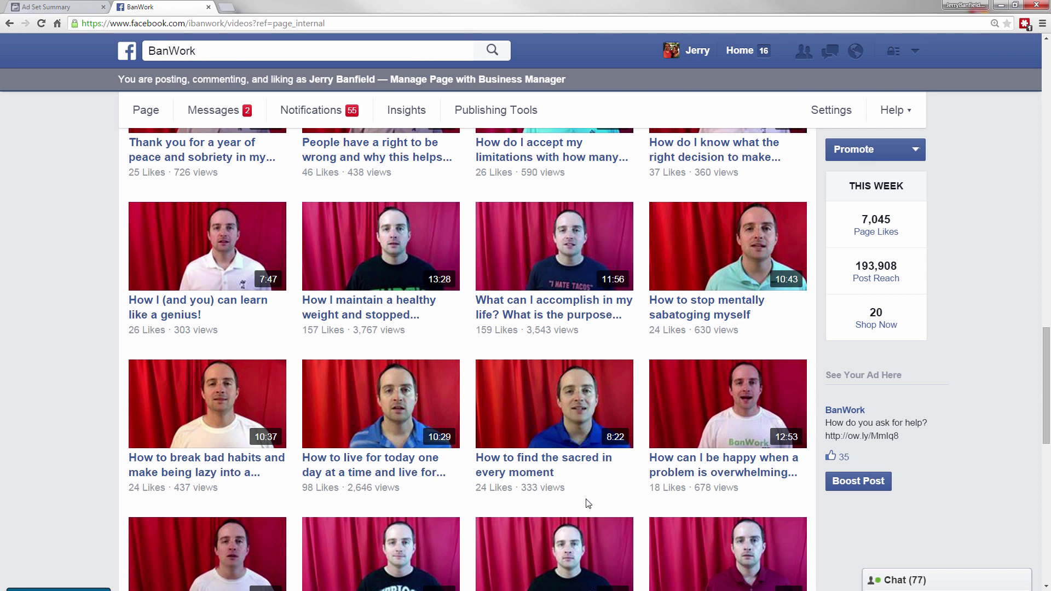
click(34, 7)
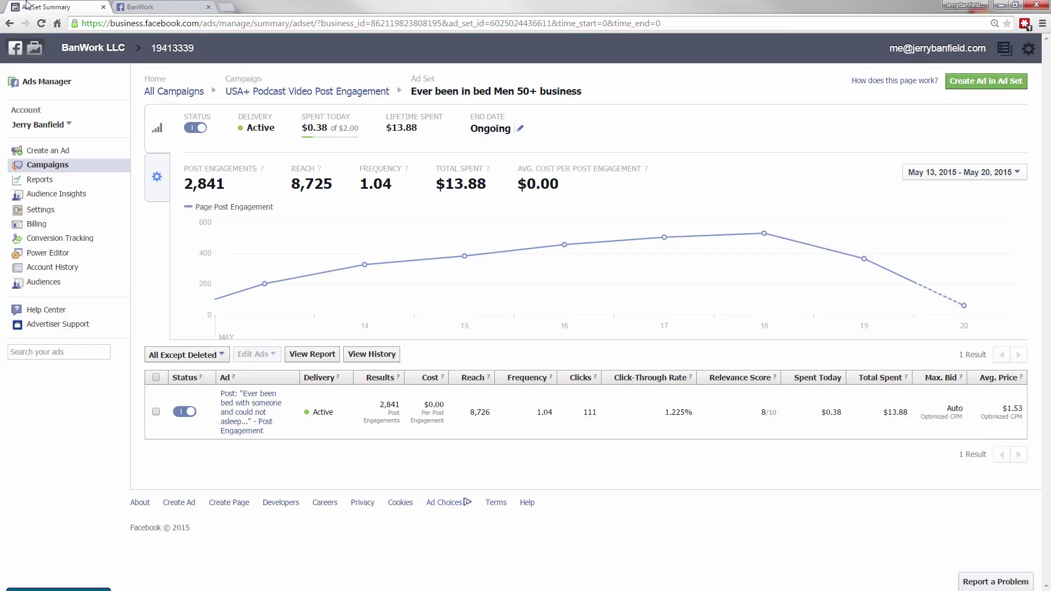
click(332, 92)
Scroll down the BanWork video grid to Show More, comparing each video's likes and views
click(159, 7)
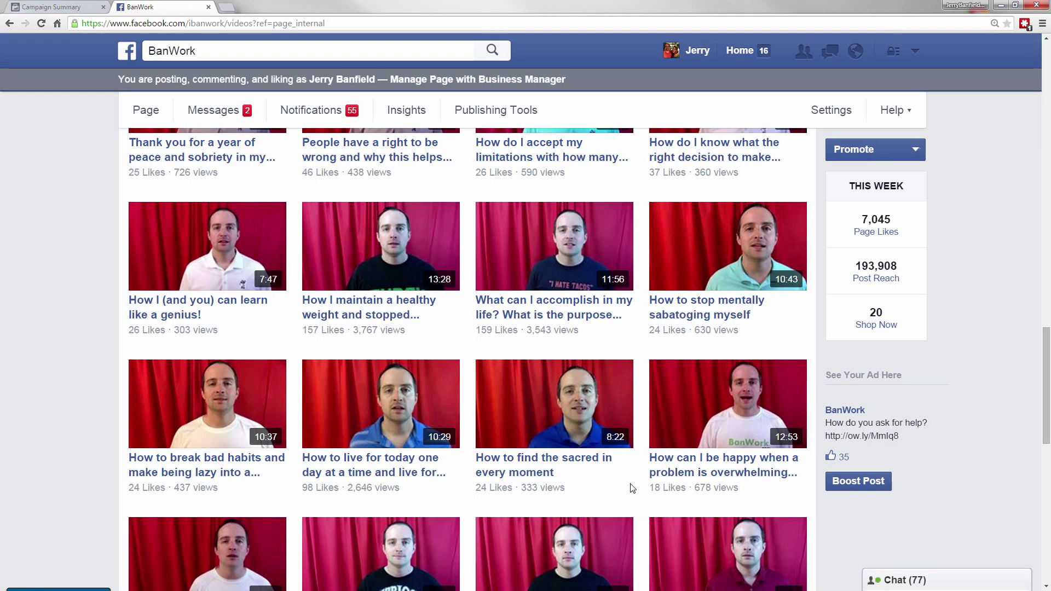
scroll(634, 355, down, 3)
scroll(635, 339, down, 3)
scroll(636, 334, down, 2)
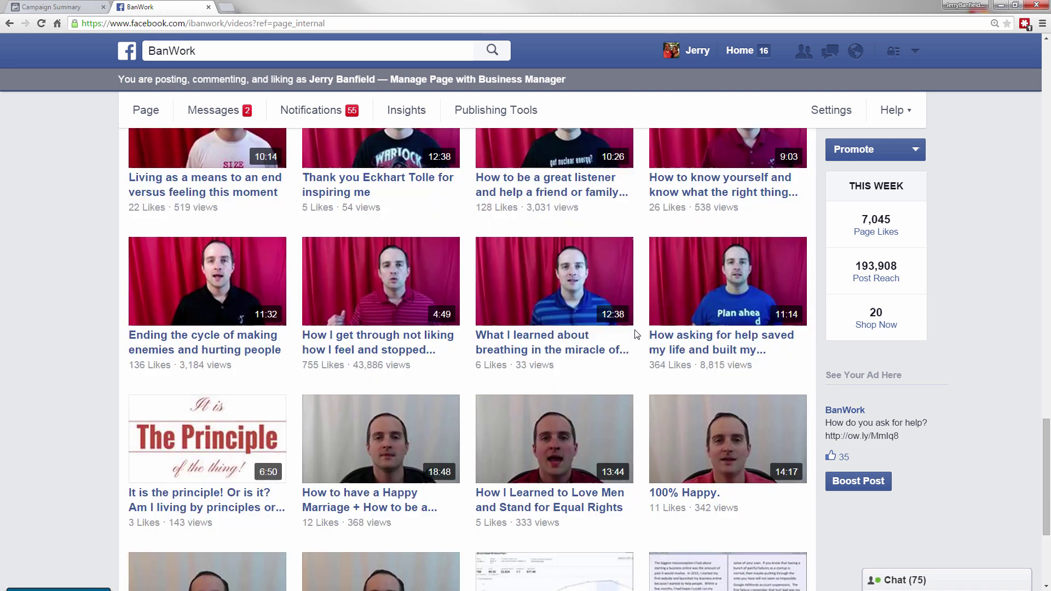
scroll(637, 334, down, 2)
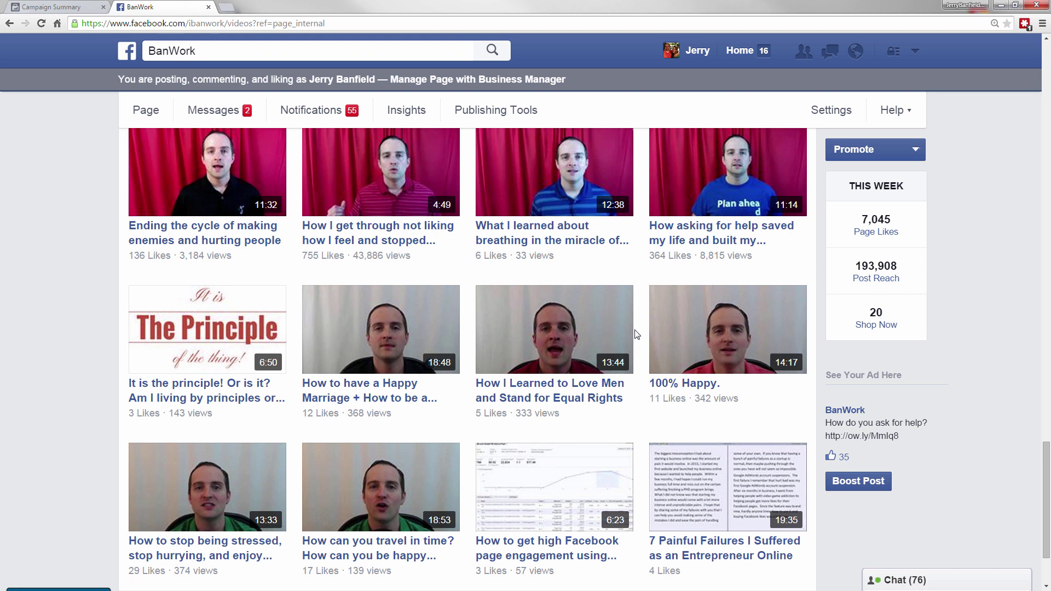
scroll(636, 334, down, 1)
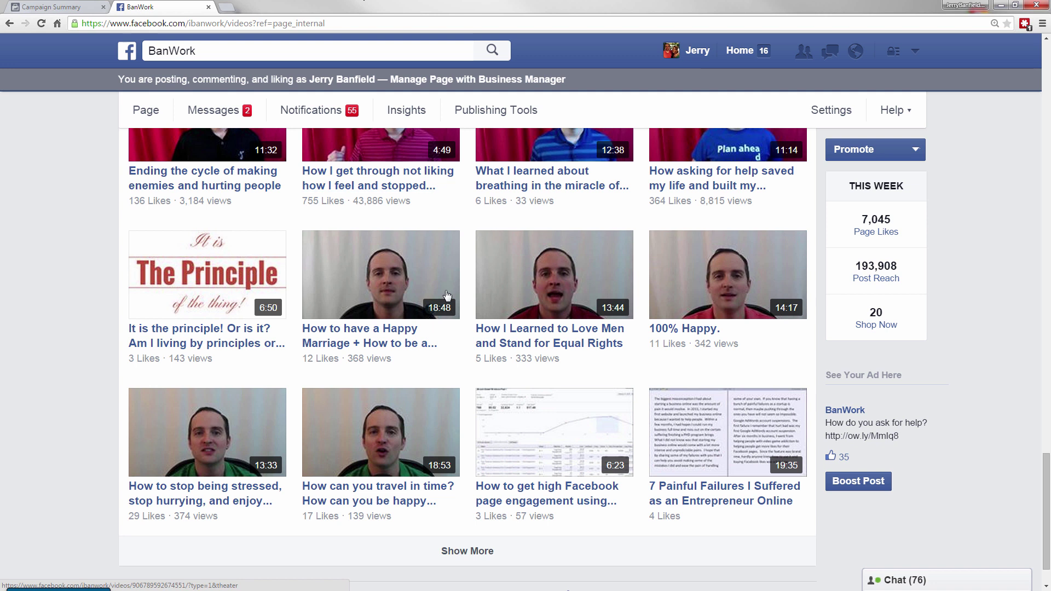
scroll(468, 399, up, 1)
scroll(469, 391, down, 2)
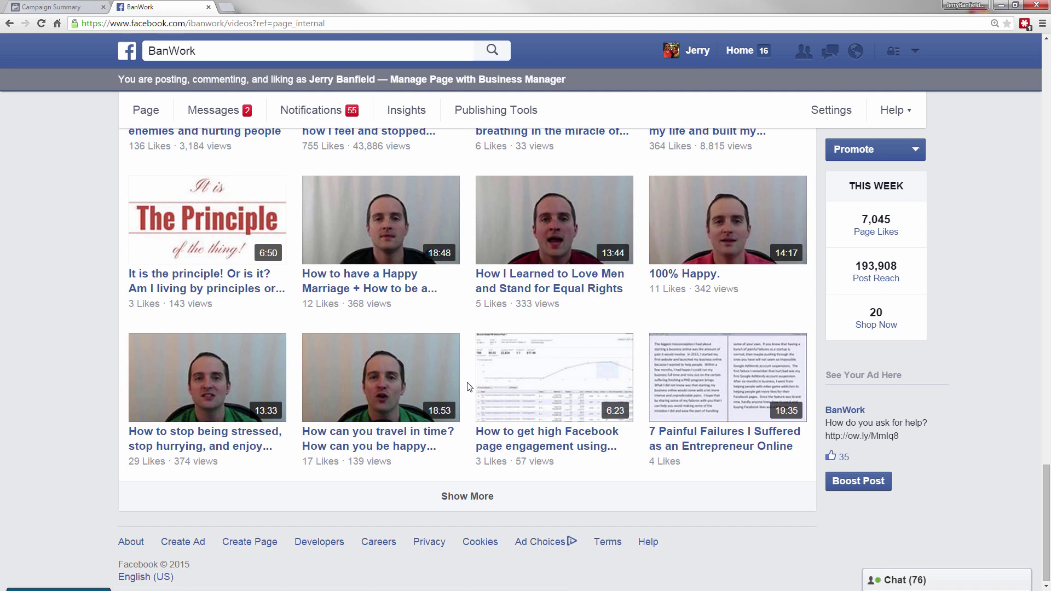
scroll(471, 386, up, 1)
Check the campaign summary briefly, then scroll back up the grid to 'Ever been bed with someone' (114 likes, 33,055 views)
key(ctrl+Tab)
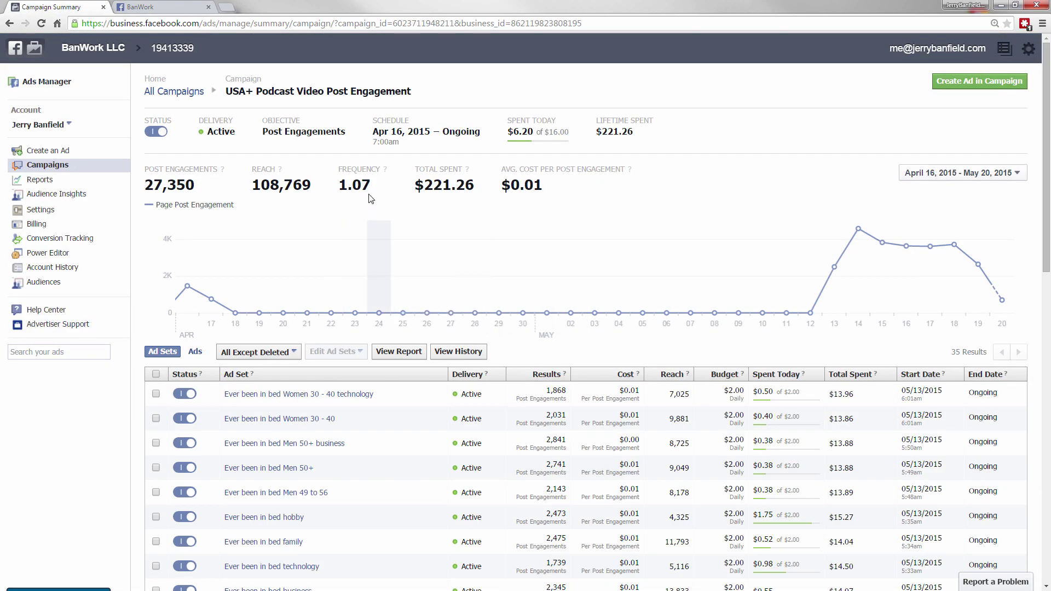
key(ctrl+Tab)
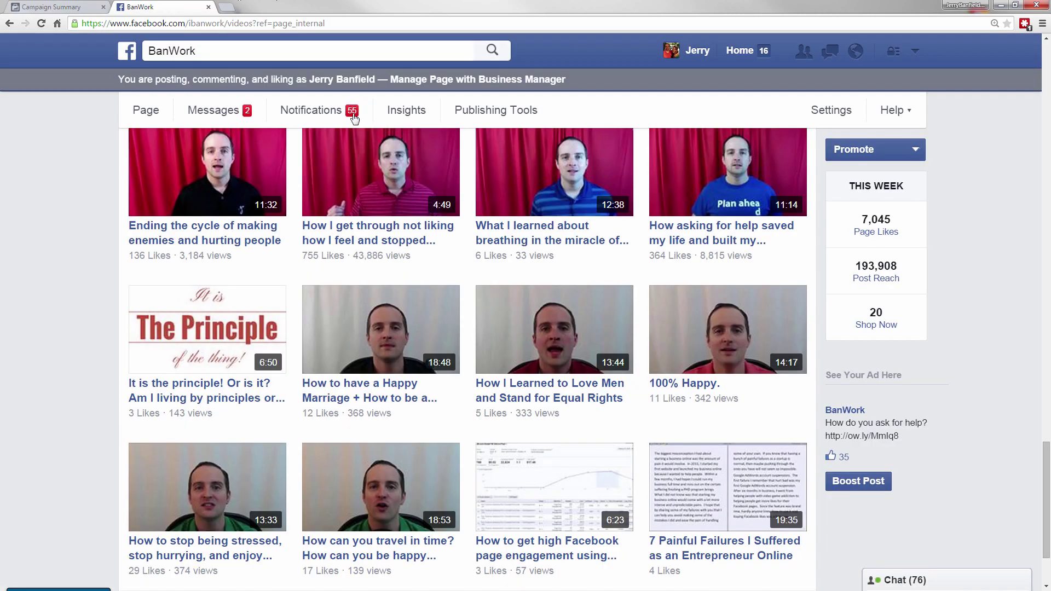
scroll(474, 326, up, 3)
scroll(474, 326, up, 4)
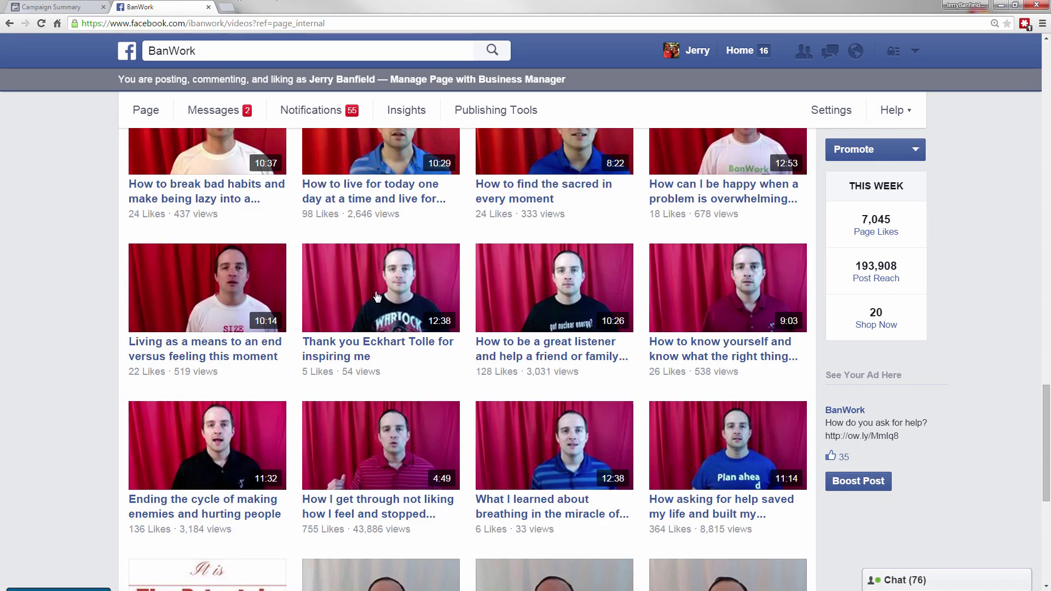
scroll(454, 299, up, 1)
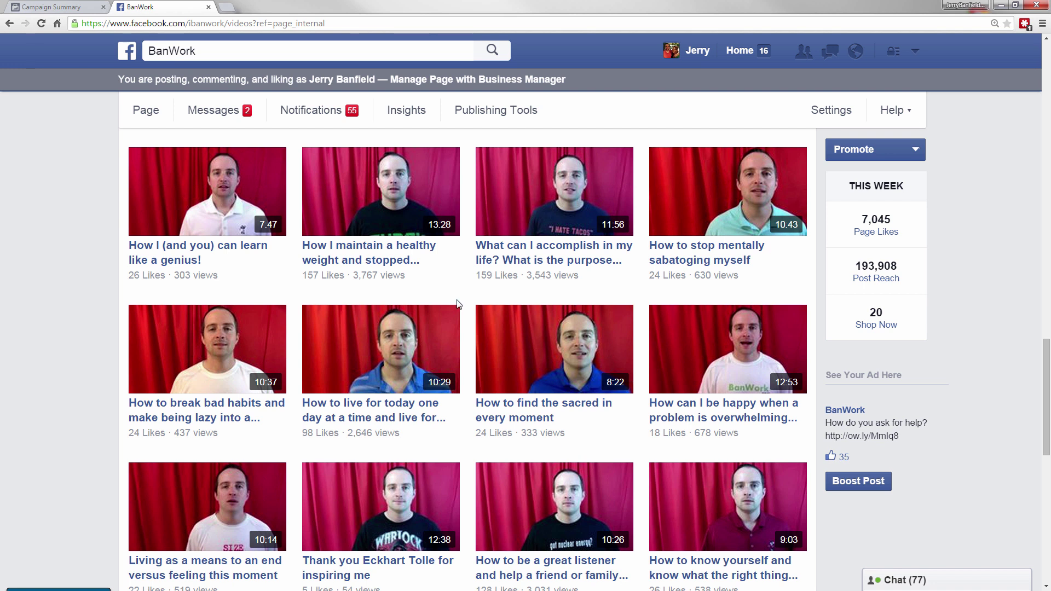
scroll(460, 301, down, 2)
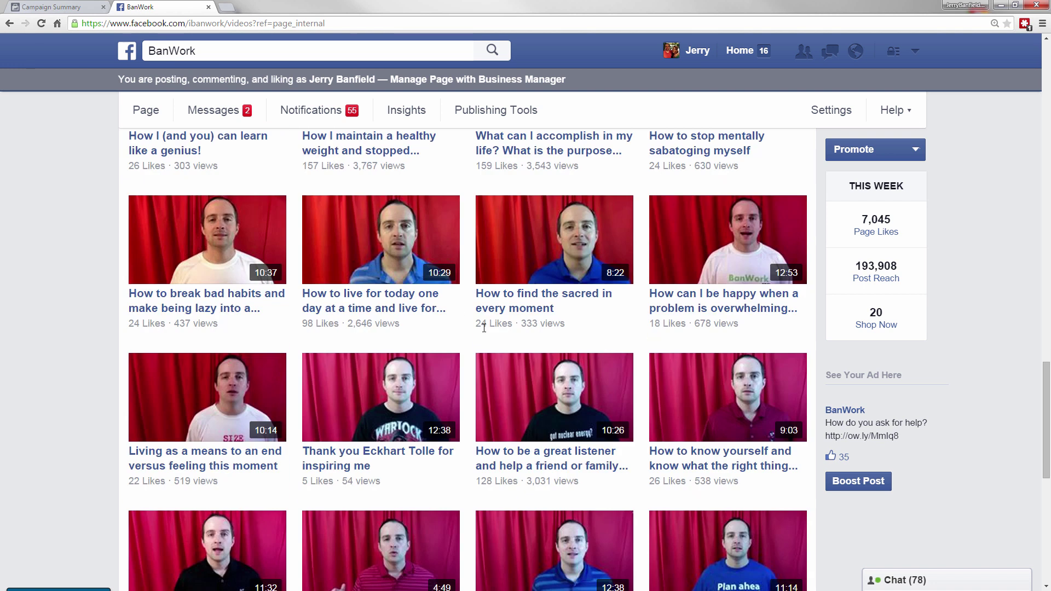
scroll(484, 327, up, 2)
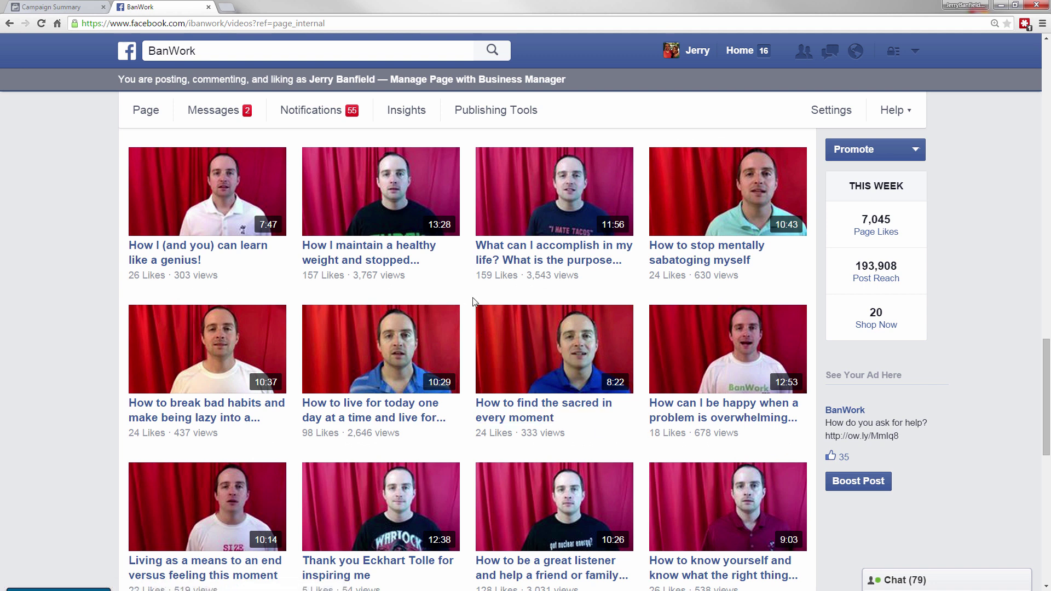
scroll(480, 320, down, 2)
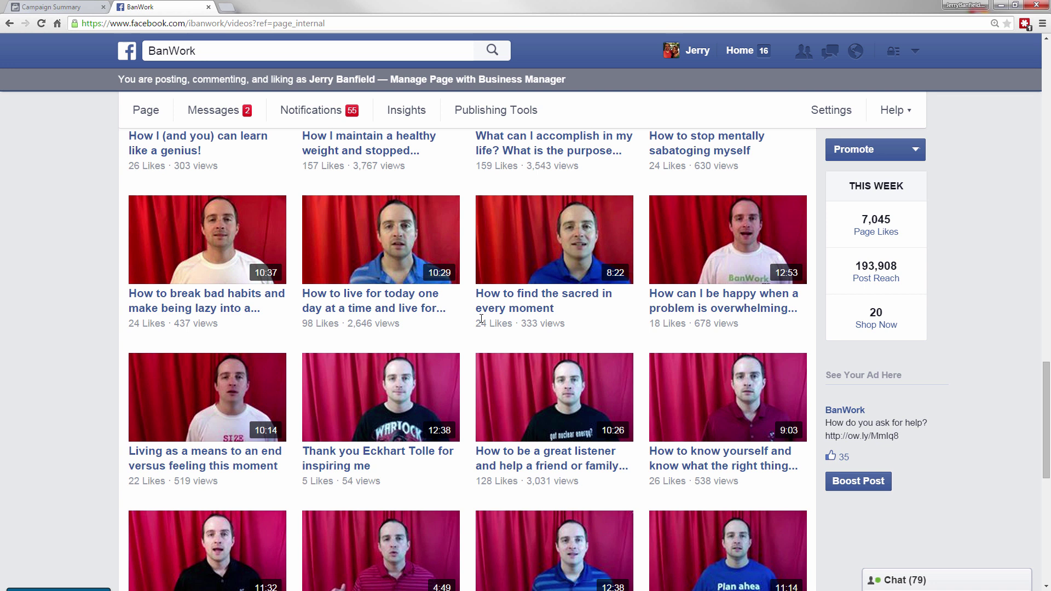
scroll(481, 319, down, 3)
scroll(509, 328, down, 3)
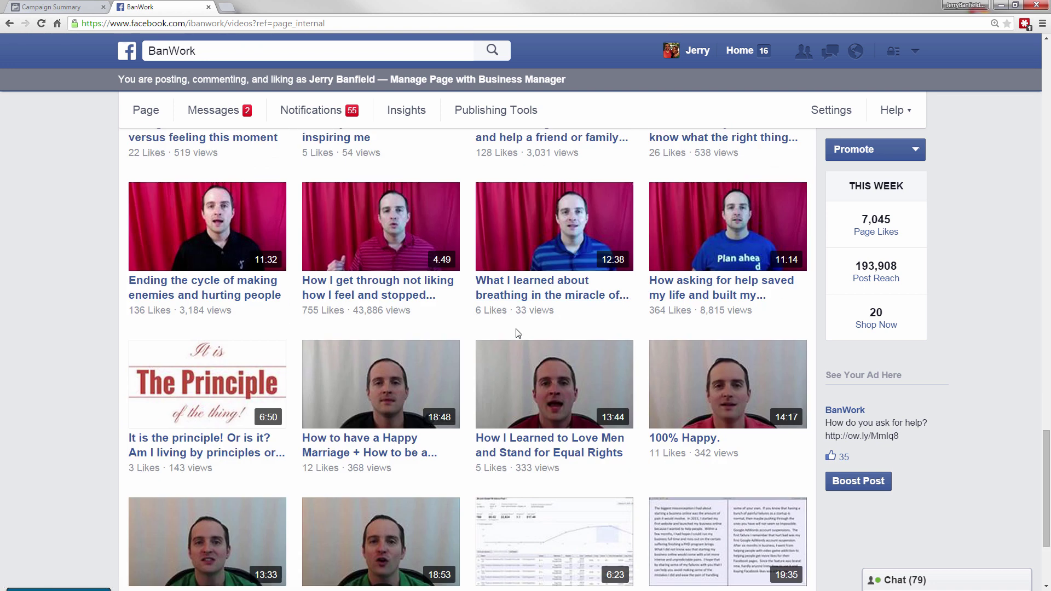
scroll(518, 334, down, 3)
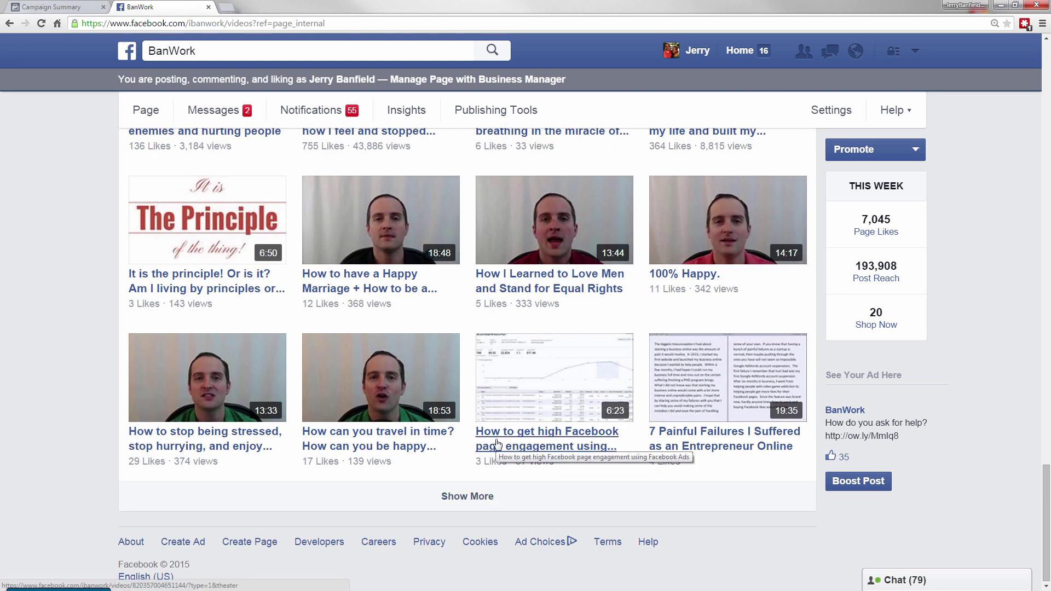
scroll(469, 349, up, 3)
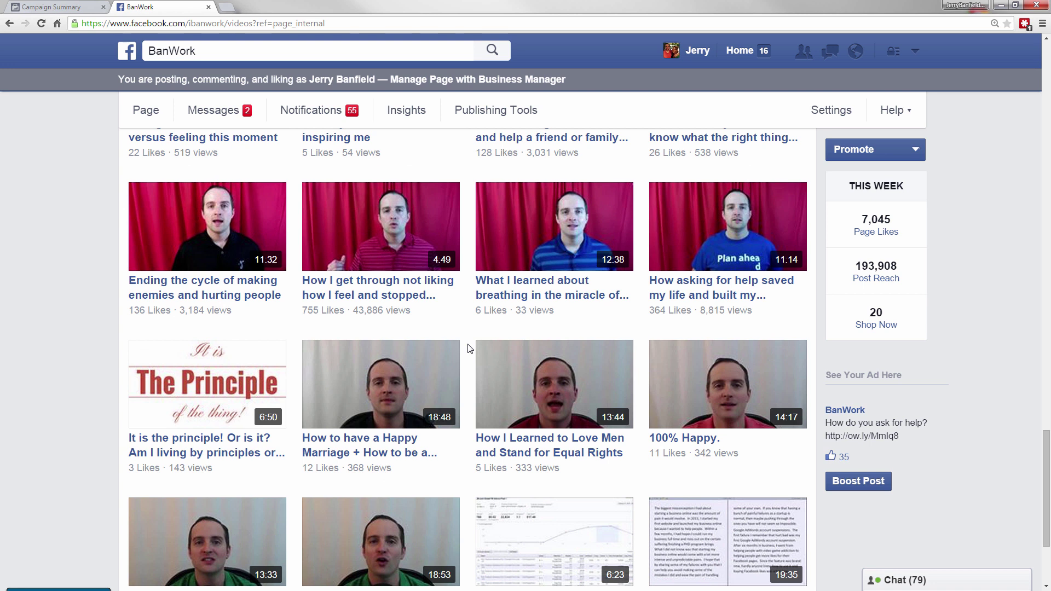
scroll(469, 348, up, 4)
scroll(457, 374, up, 4)
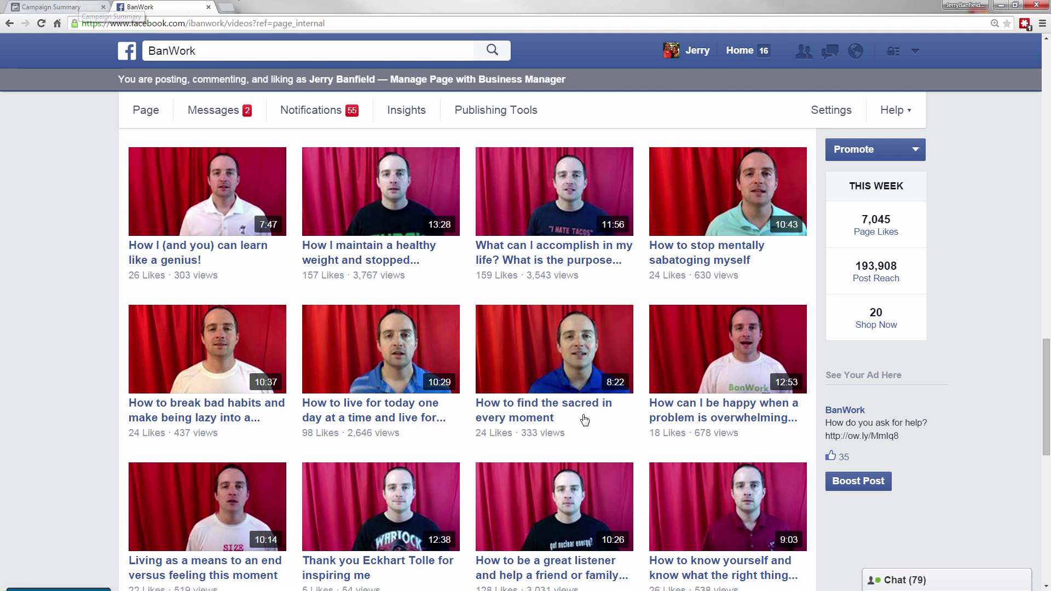
scroll(644, 450, up, 1)
scroll(644, 450, up, 3)
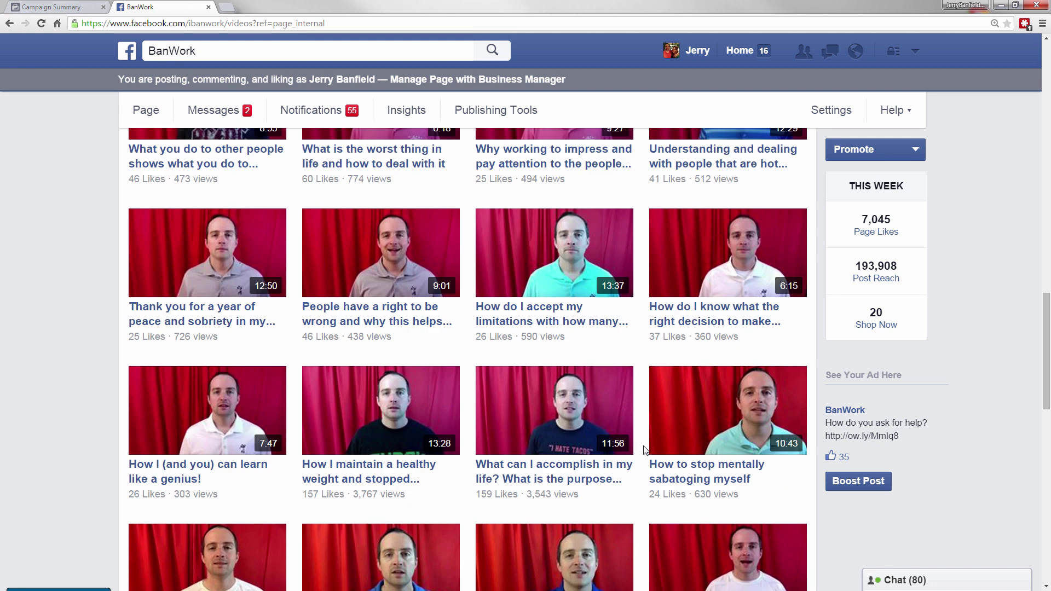
scroll(644, 450, up, 8)
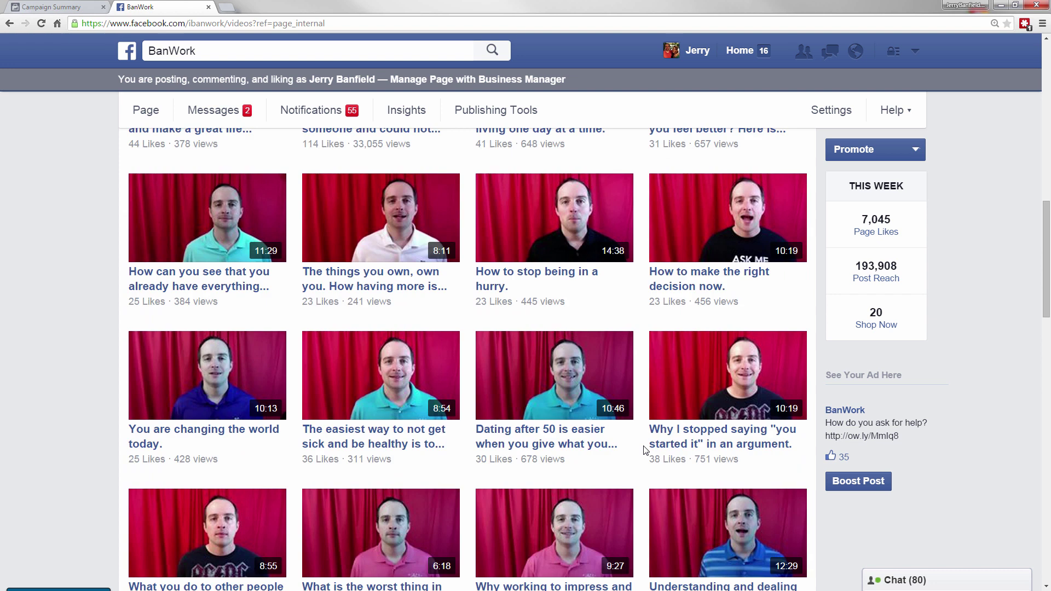
scroll(644, 450, up, 5)
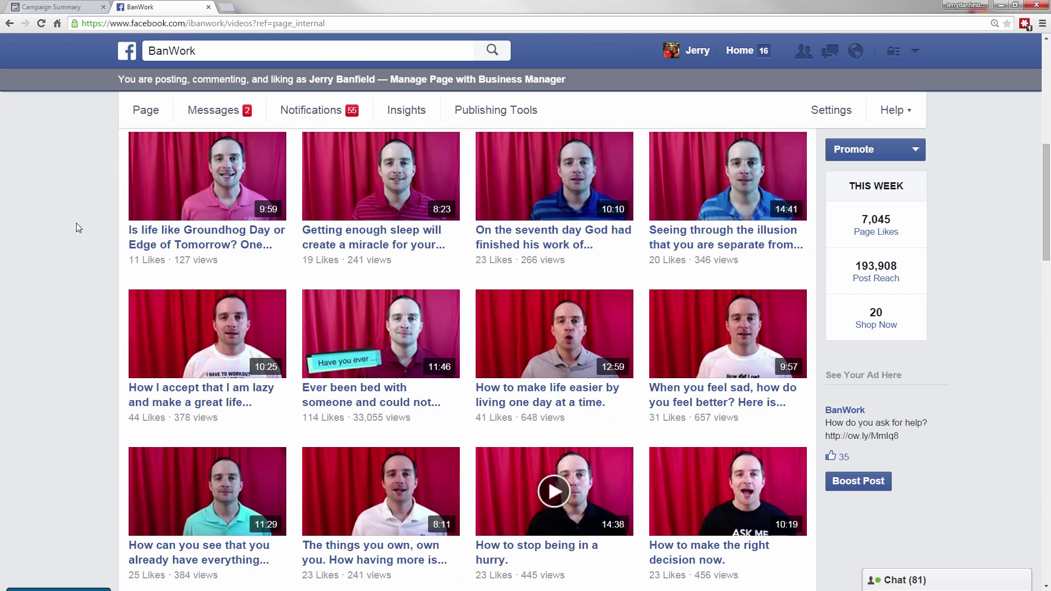
Return to the Campaign Summary and sort its 35 ad sets by Results, with Men 50+ business leading at 2,841
click(57, 6)
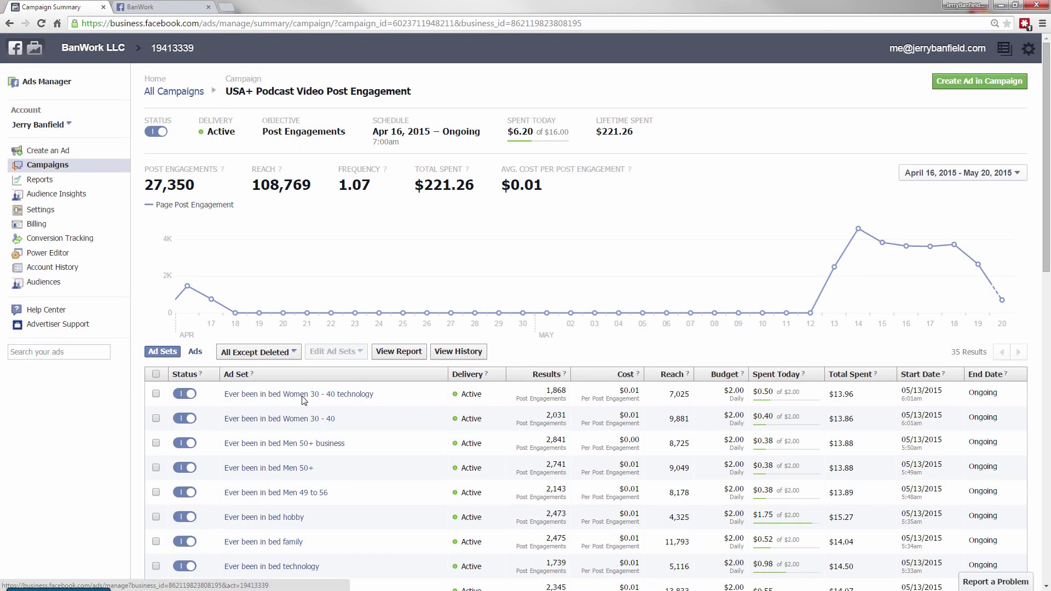
scroll(300, 403, down, 4)
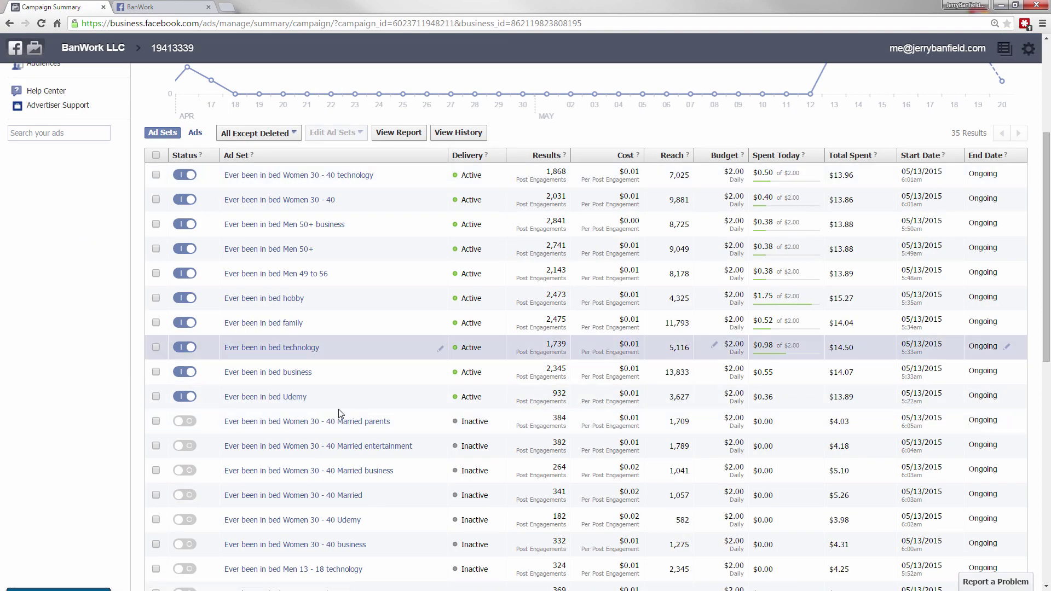
scroll(340, 411, up, 1)
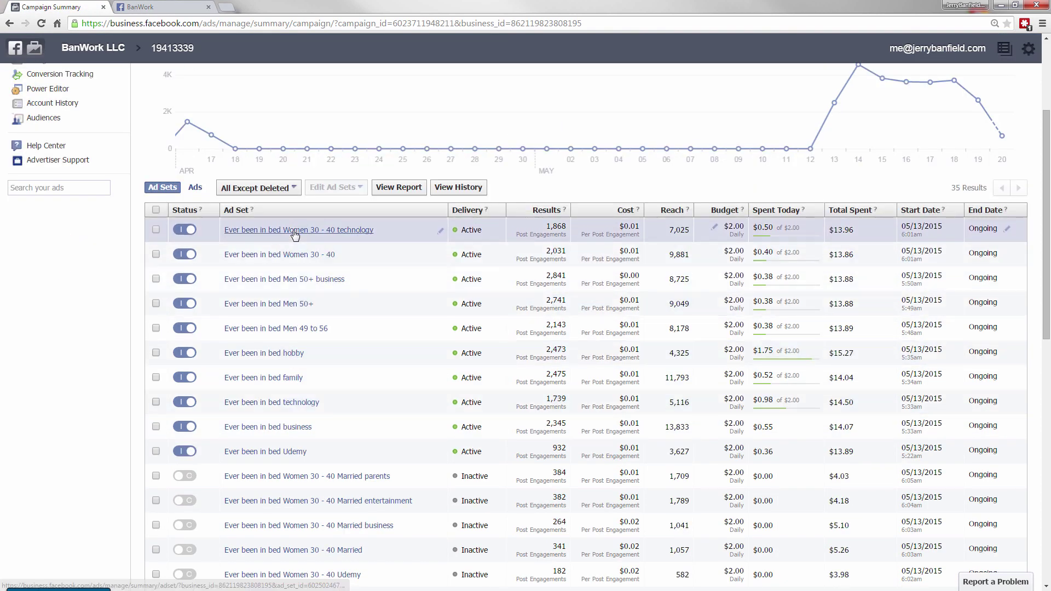
click(551, 214)
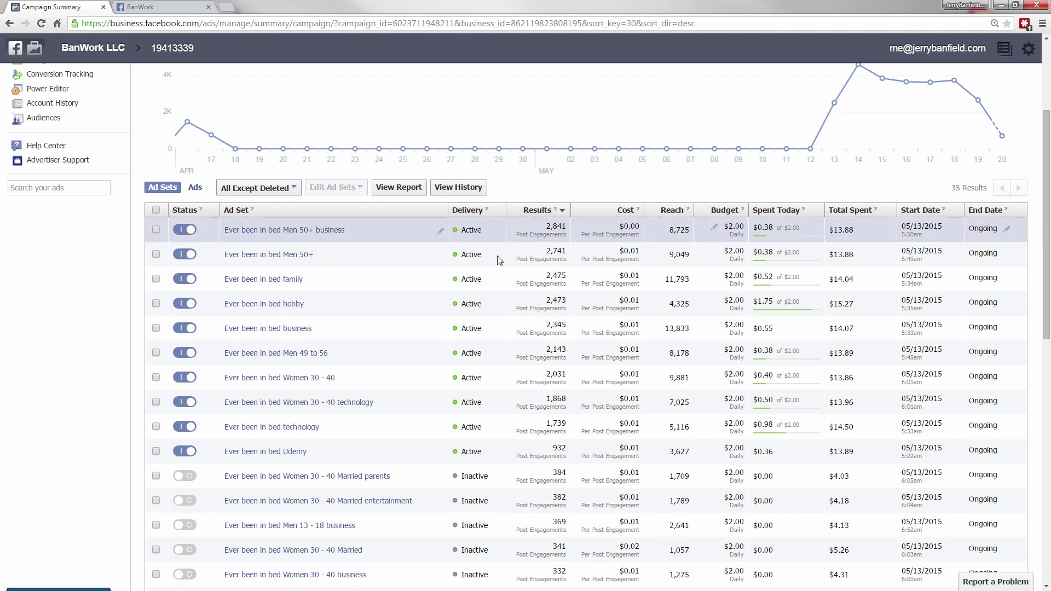
scroll(336, 307, down, 5)
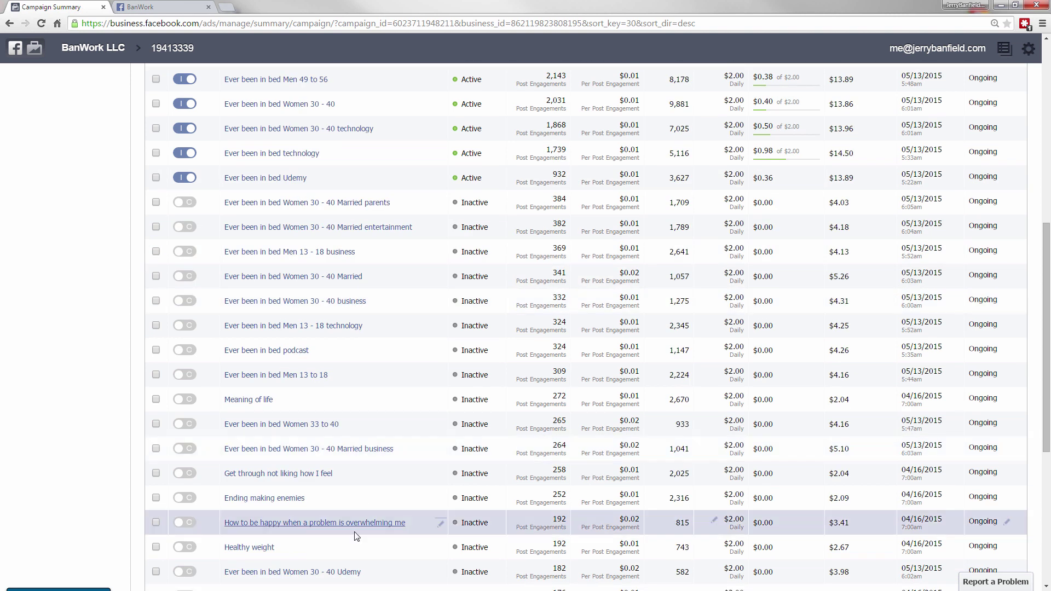
scroll(356, 530, up, 3)
scroll(356, 529, up, 2)
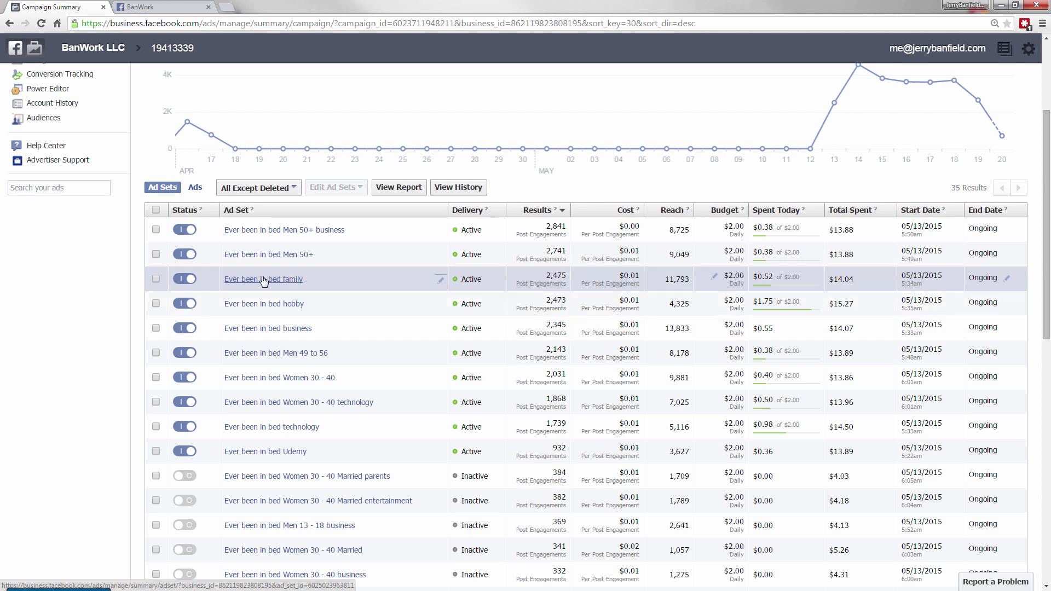
click(270, 234)
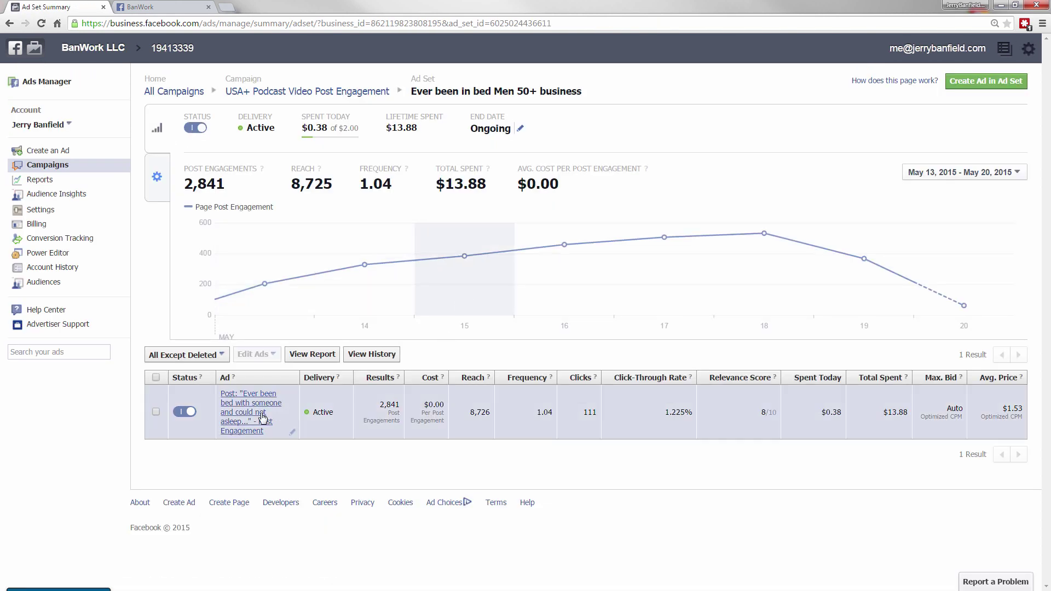
click(354, 92)
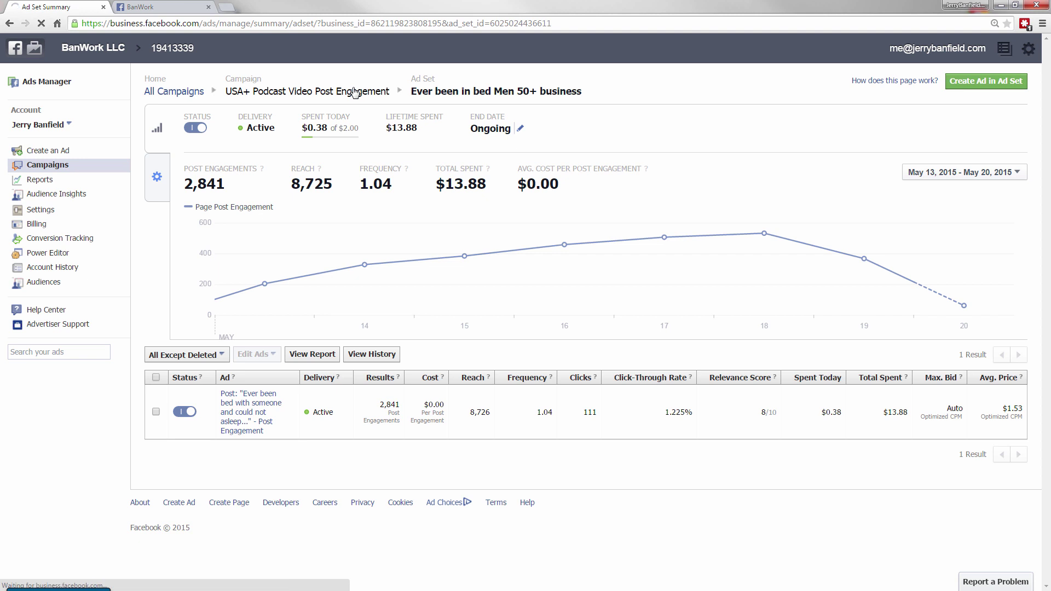
scroll(399, 307, down, 3)
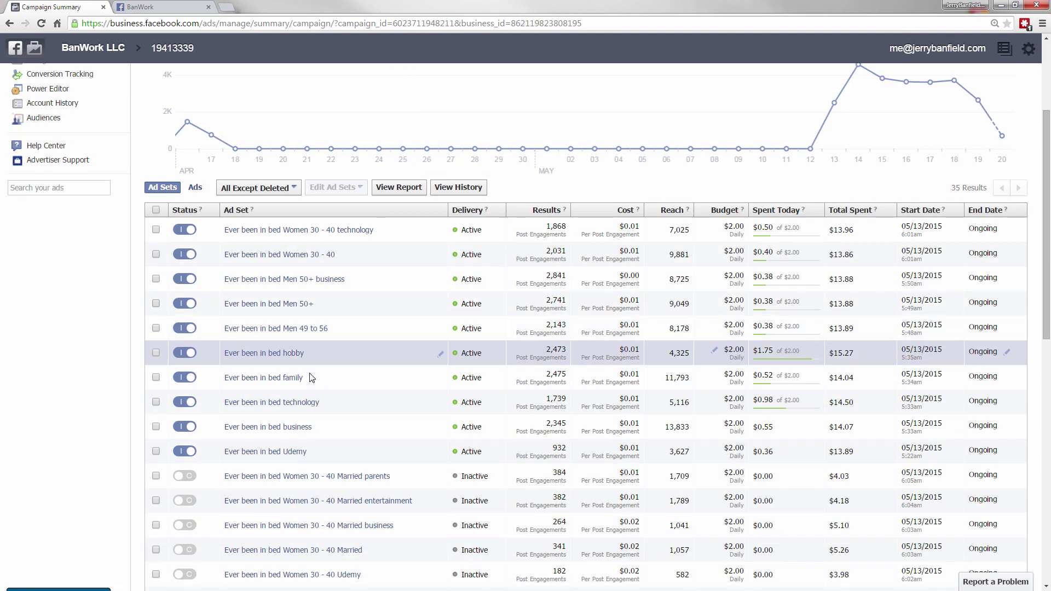
scroll(310, 357, up, 1)
Check the top of BanWork's All Videos list, then return to the campaign summary (27,350 engagements, $221.26 spent)
key(ctrl+Tab)
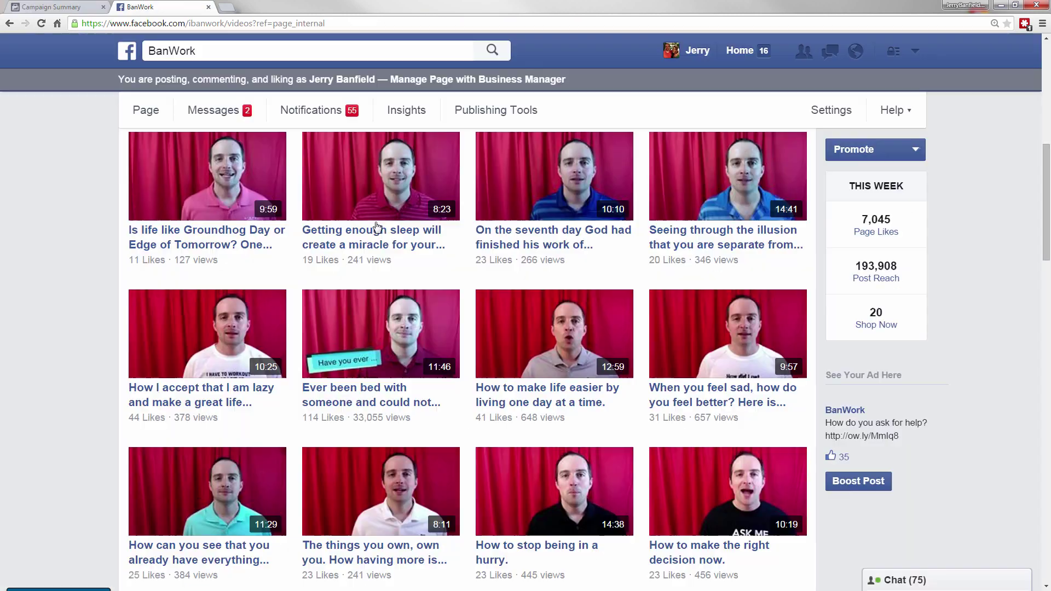
scroll(449, 350, down, 2)
scroll(450, 350, down, 2)
scroll(456, 363, up, 6)
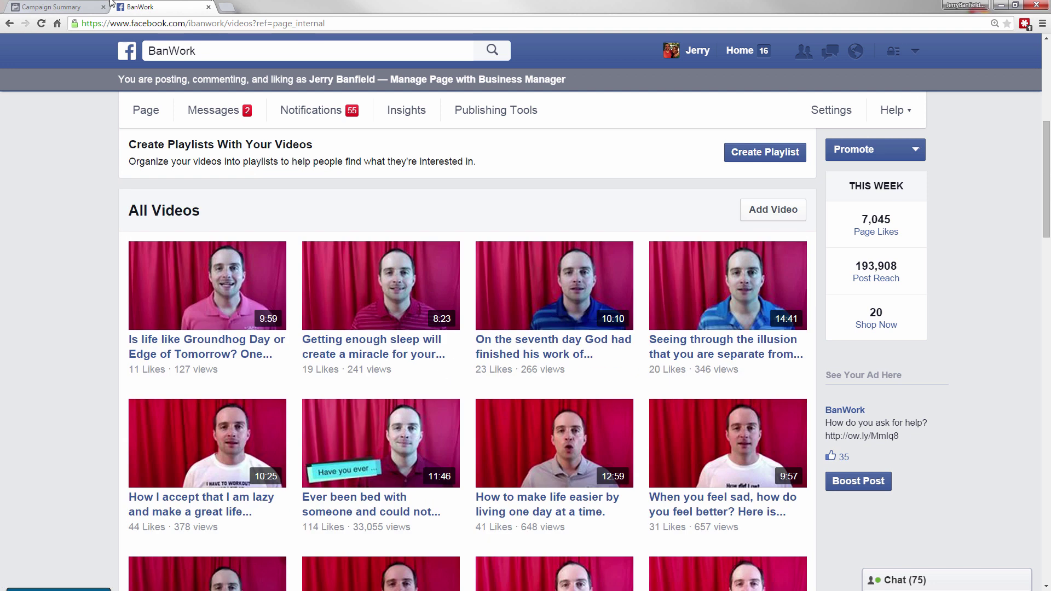
key(ctrl+Tab)
scroll(457, 348, up, 2)
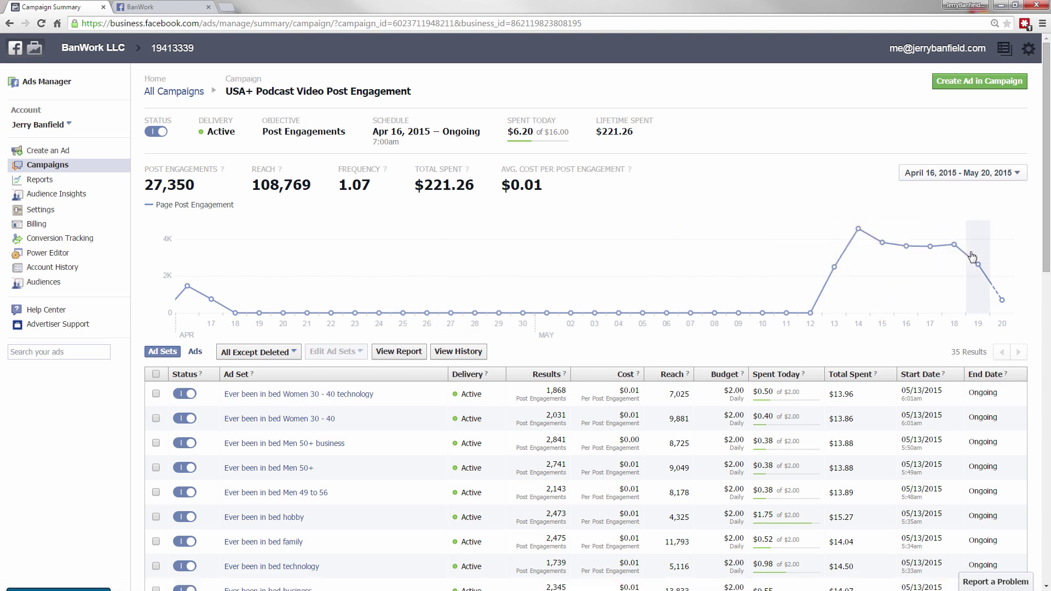
Re-sort the ad sets by Results descending, glance at the BanWork videos, and return to the sorted summary
scroll(534, 328, down, 2)
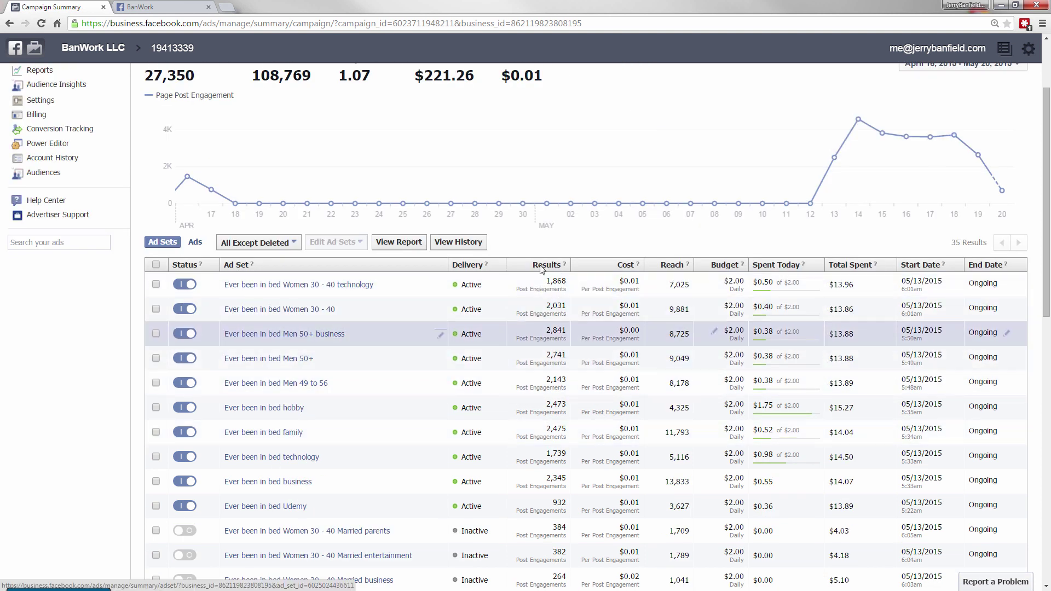
click(559, 267)
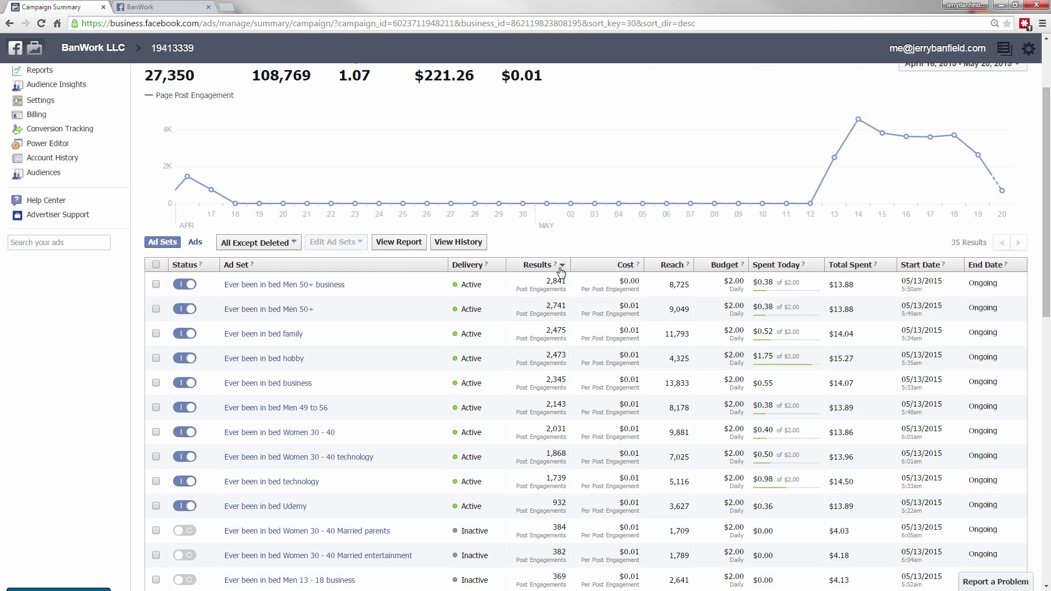
click(164, 5)
scroll(526, 408, down, 3)
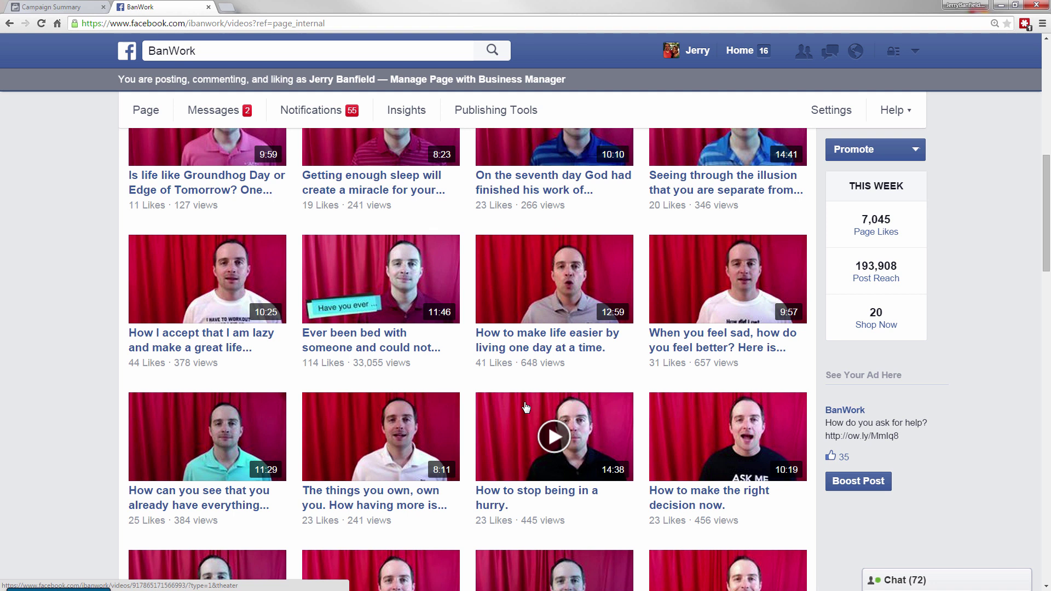
click(31, 6)
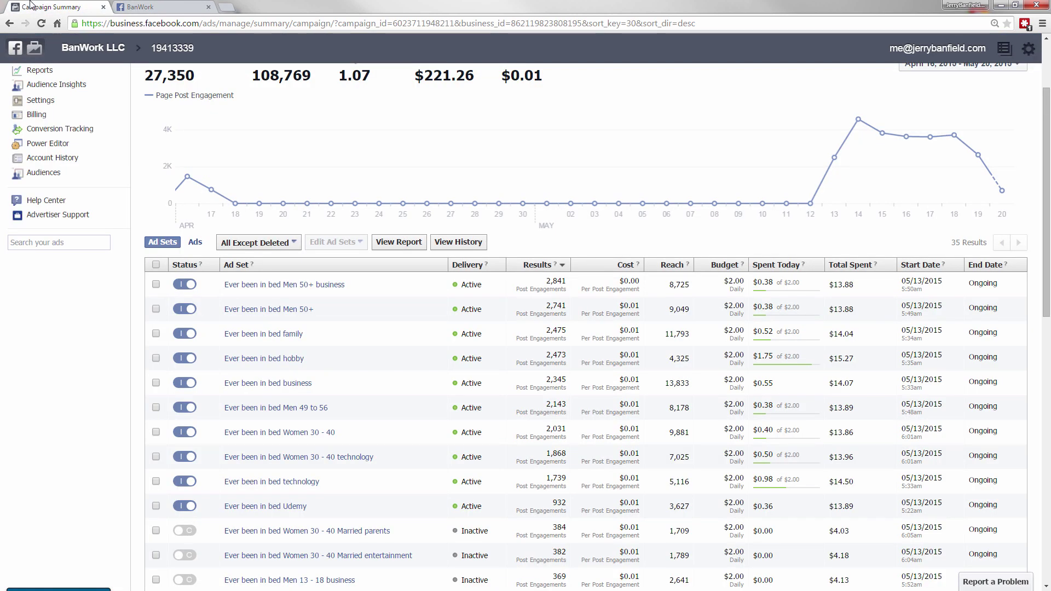